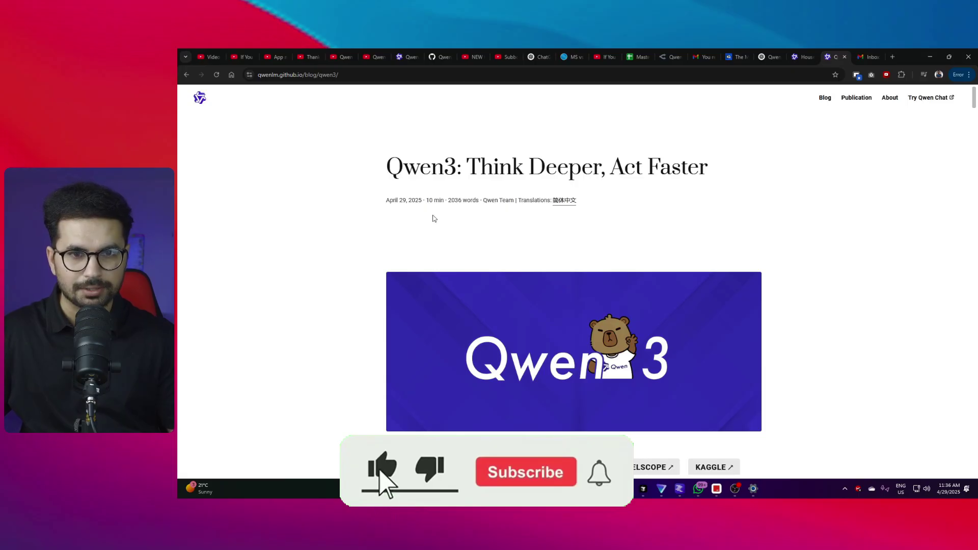
# Review the introduction and benchmark comparison tables in the Qwen3 blog post.
pyautogui.scroll(-10, 434, 218)
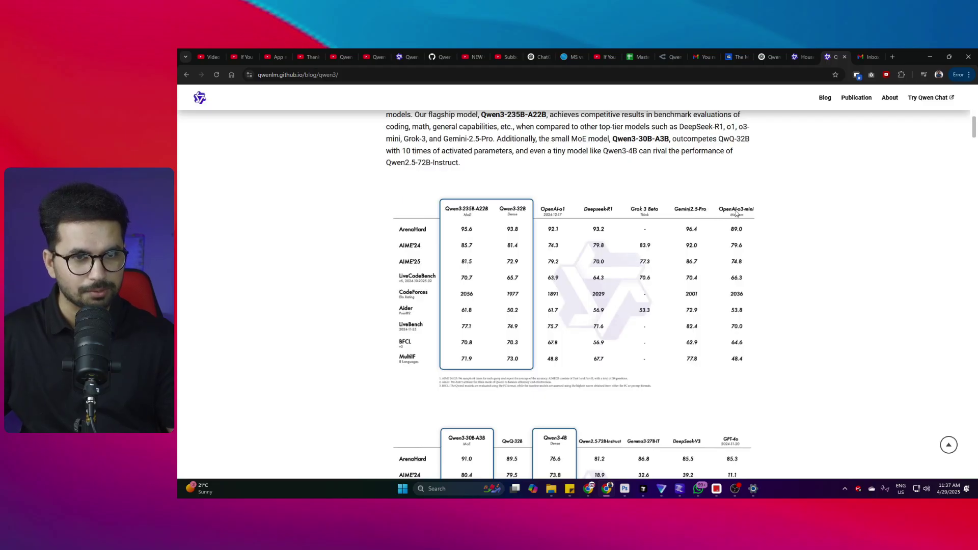
pyautogui.scroll(1, 766, 214)
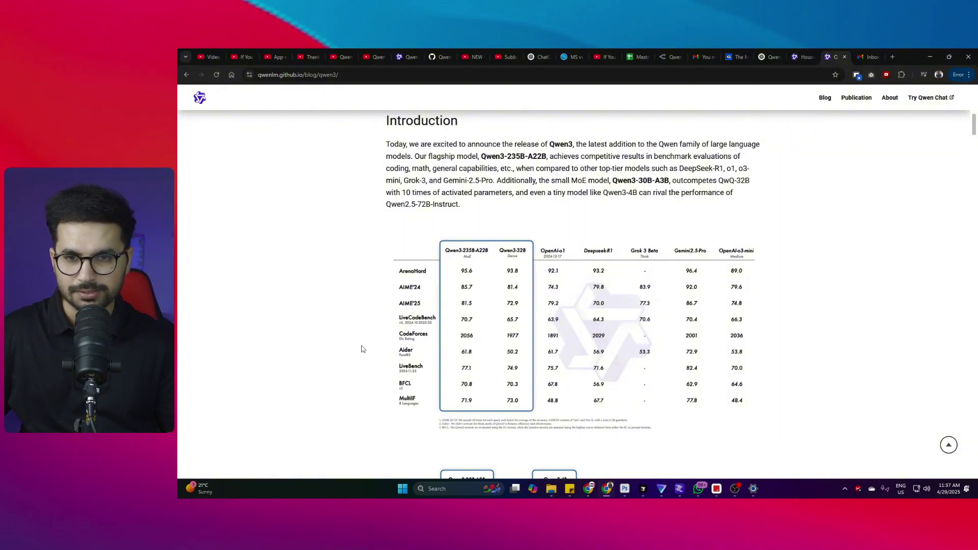
pyautogui.scroll(-1, 367, 350)
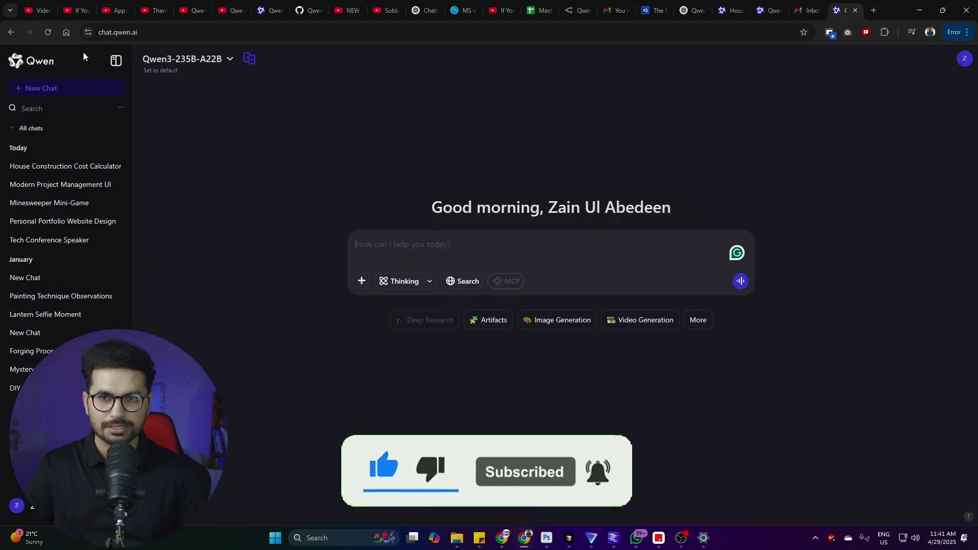
# Check the chat site's web address and view the list of available Qwen models.
pyautogui.click(156, 34)
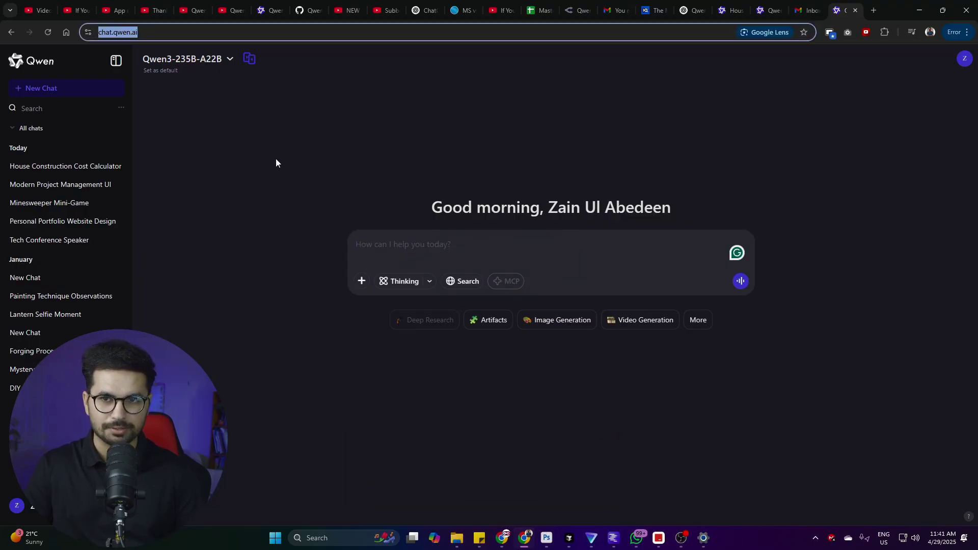
pyautogui.click(210, 155)
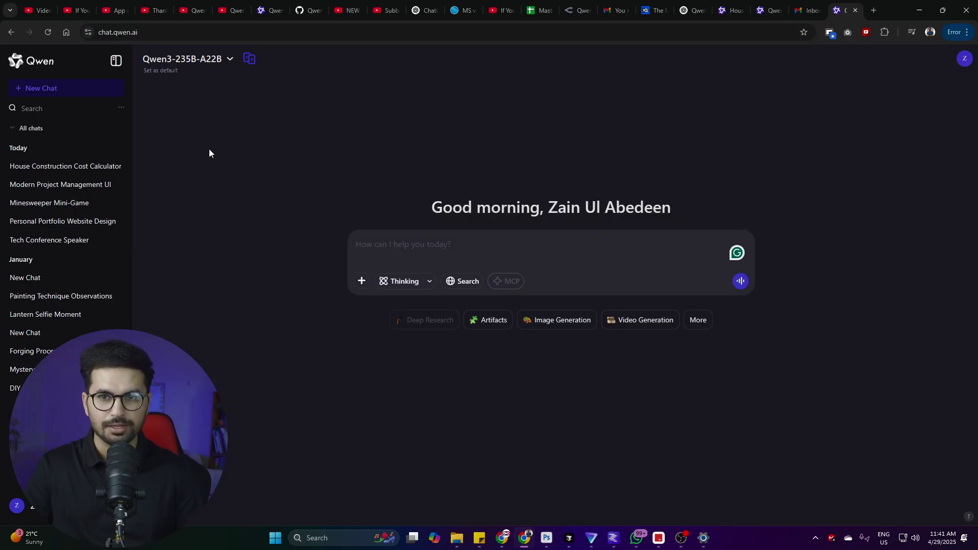
pyautogui.click(192, 61)
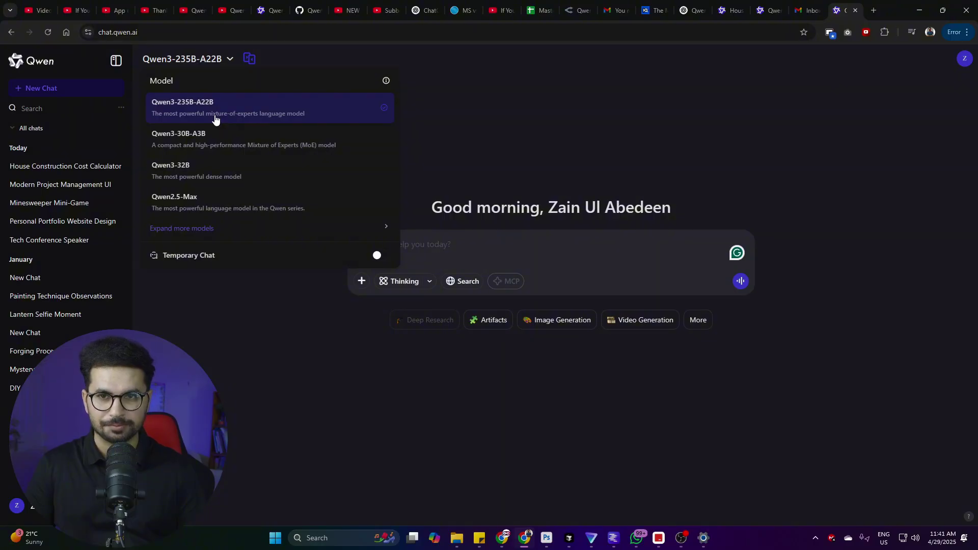
pyautogui.click(472, 137)
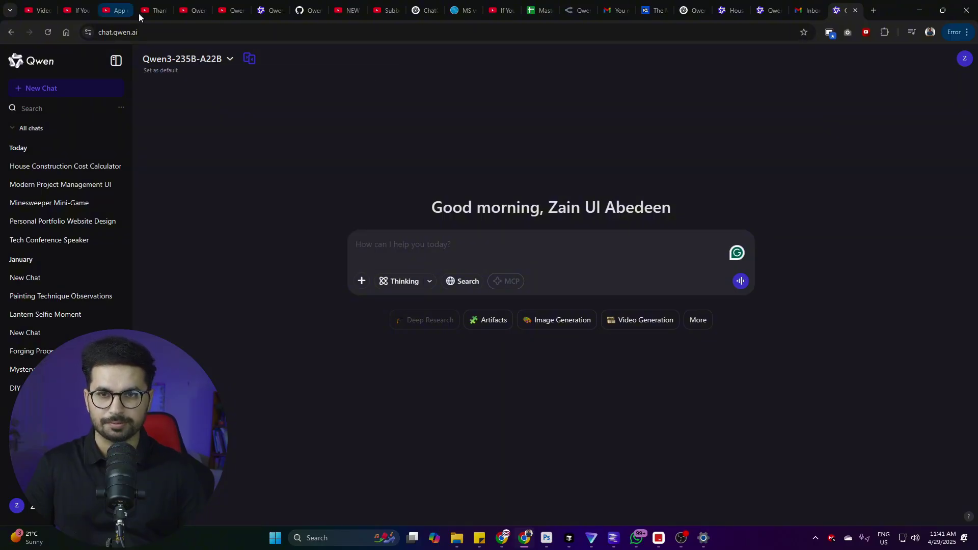
# Try the Thinking and Search options for the prompt and exit the Artifacts mode.
pyautogui.click(400, 281)
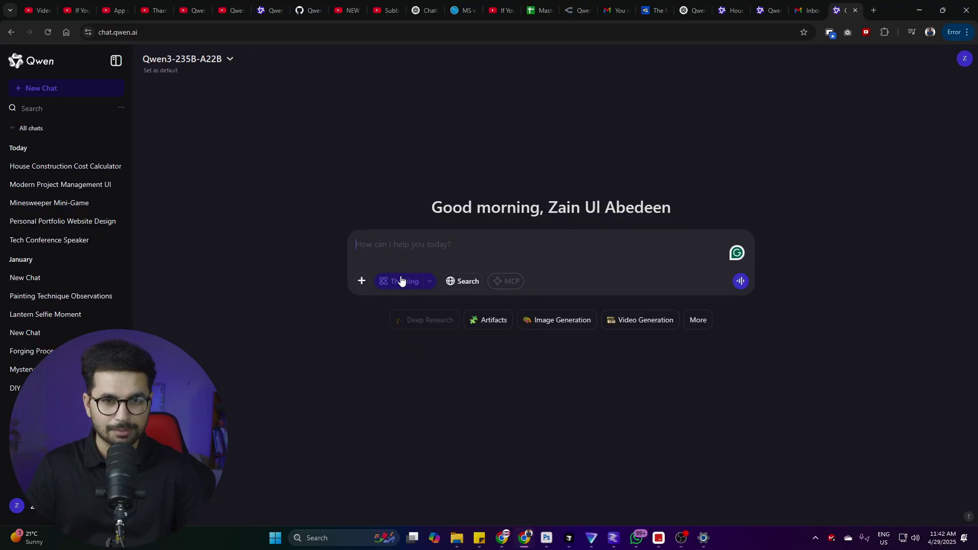
pyautogui.click(472, 283)
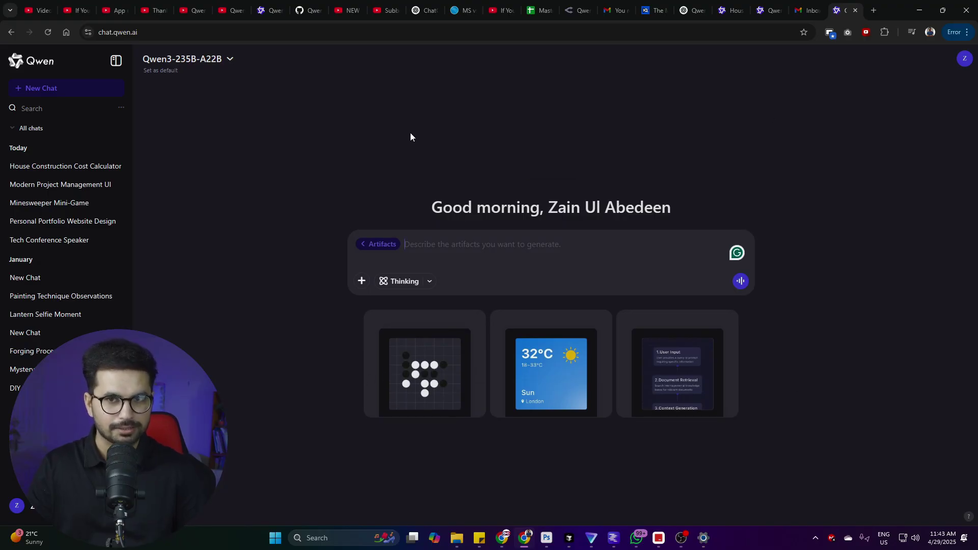
pyautogui.click(386, 246)
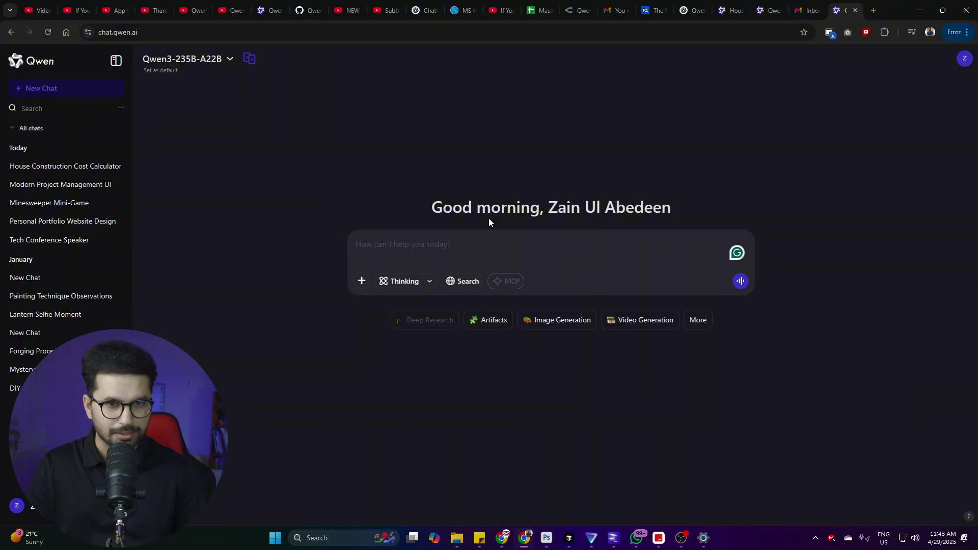
# Look at the example prompts in the Image Generation and Video Generation modes and return to the standard chat.
pyautogui.click(555, 320)
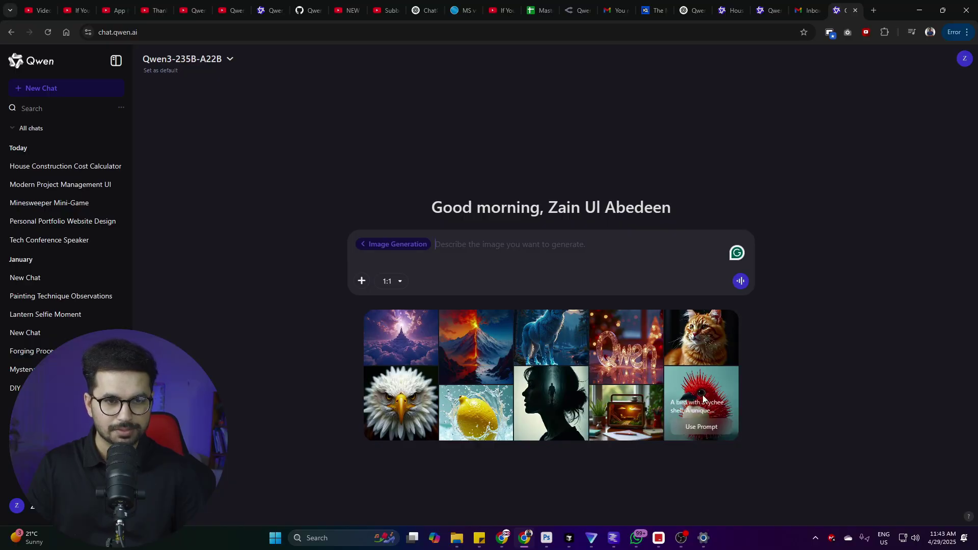
pyautogui.moveTo(706, 348)
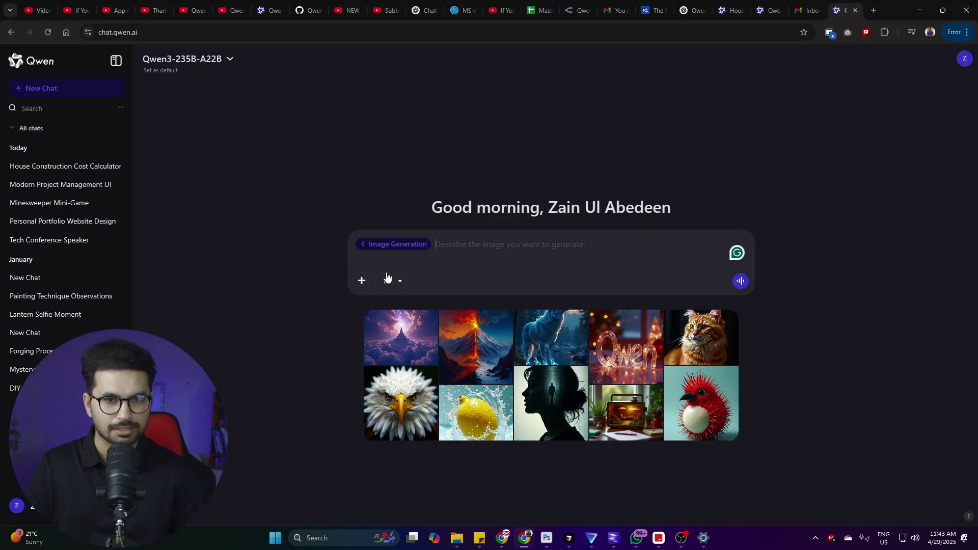
pyautogui.click(378, 249)
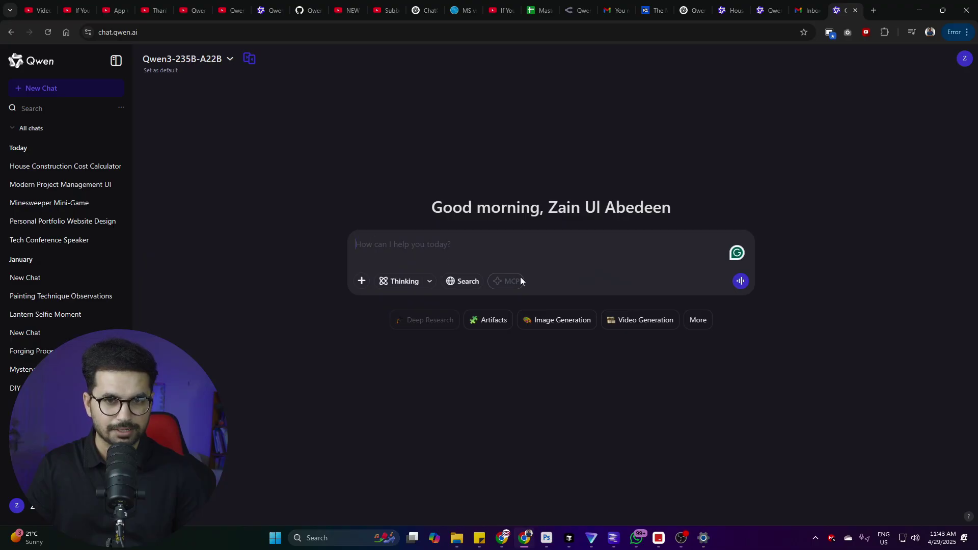
pyautogui.click(628, 319)
pyautogui.moveTo(628, 320)
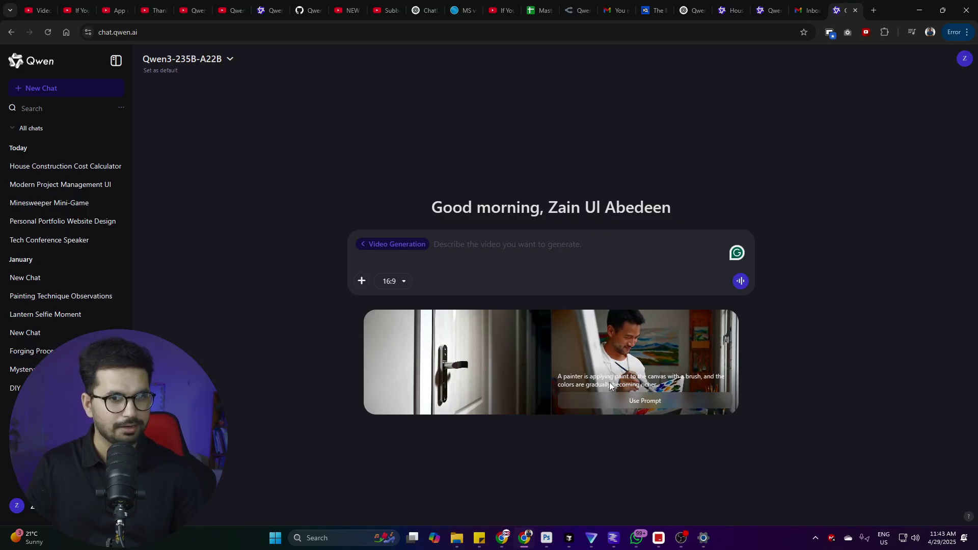
pyautogui.click(402, 250)
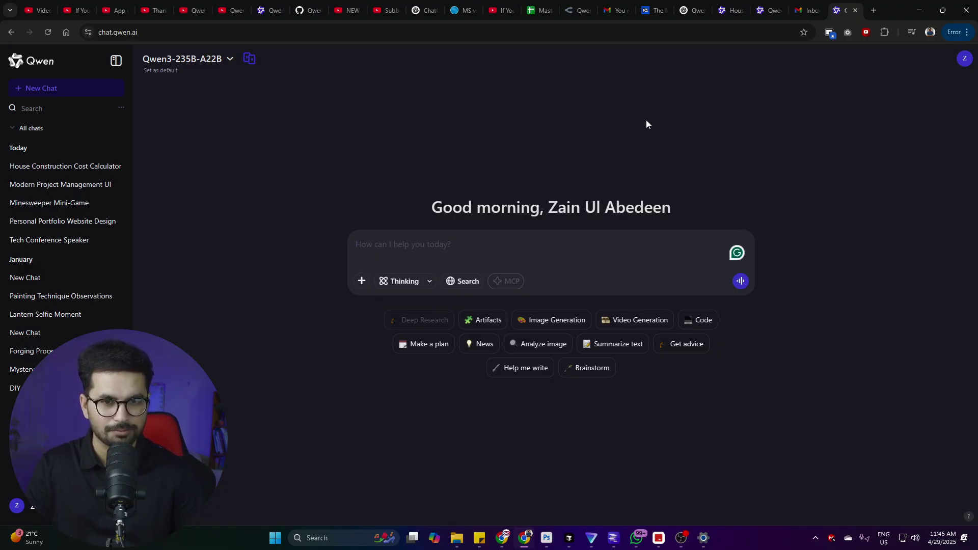
# In Artifacts mode with Thinking on, submit "Create a Cost Calculator tool for a House Construction company Add alot of details in the calculator, alot more varibales".
pyautogui.click(488, 323)
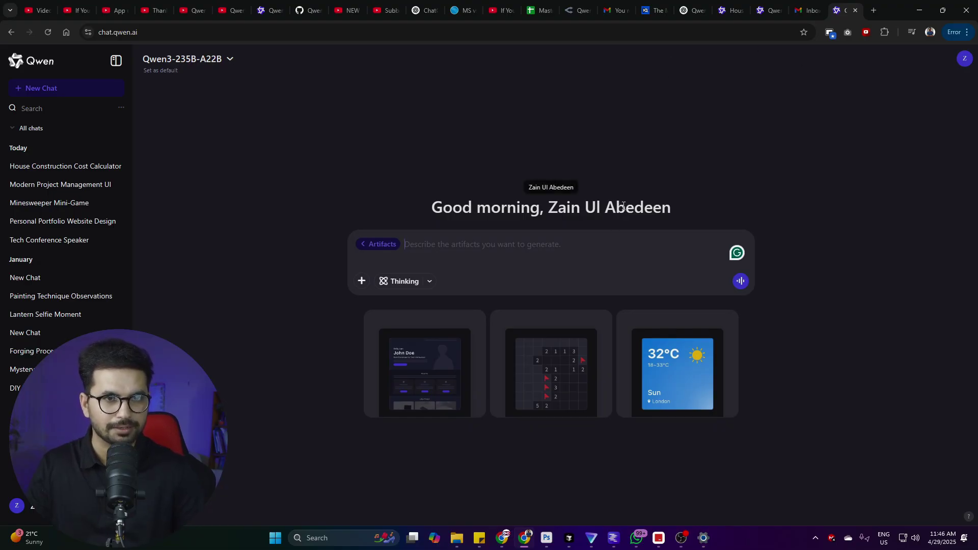
pyautogui.write('Create a Cost Calculator tool for a House Construction company Add alor of details in the calculator, alot more varibales')
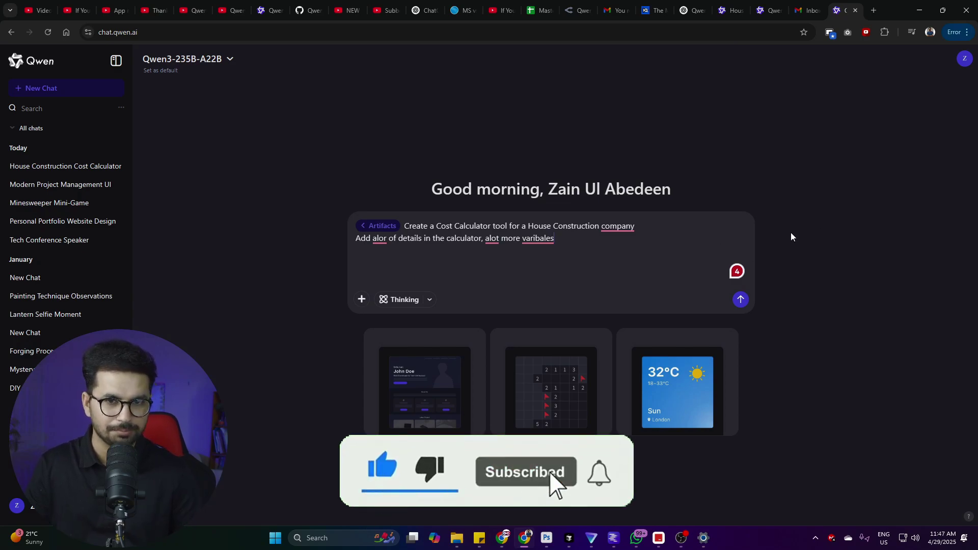
pyautogui.click(386, 242)
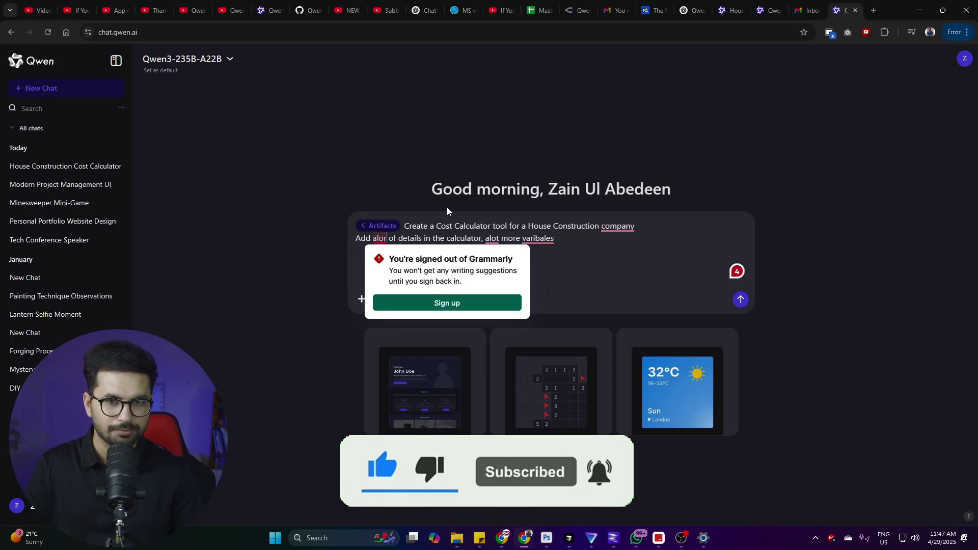
pyautogui.press('BackSpace')
pyautogui.write('t')
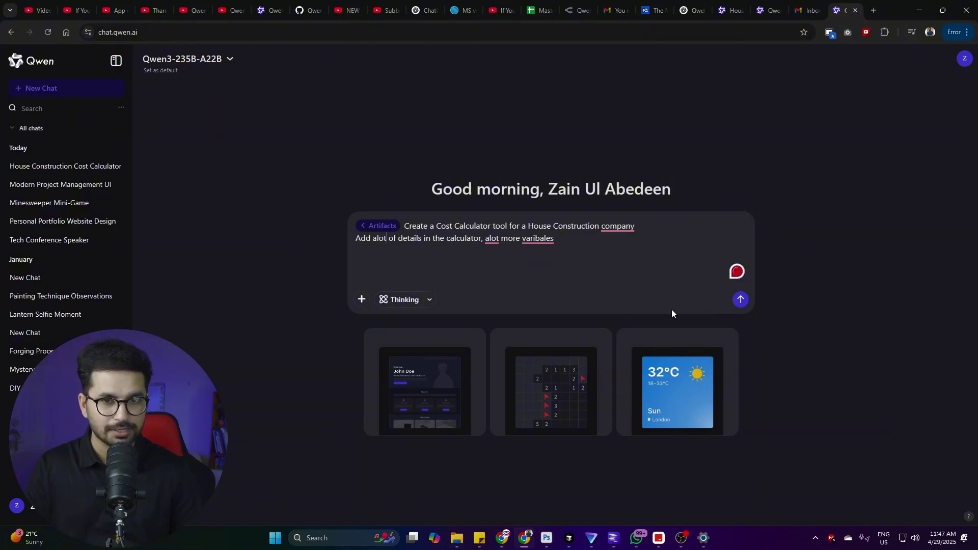
pyautogui.click(400, 299)
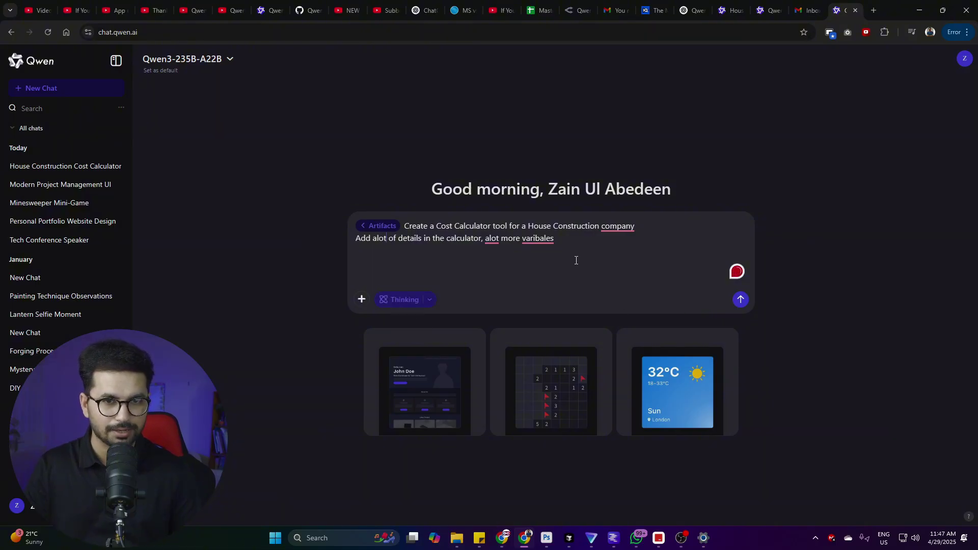
pyautogui.press('Return')
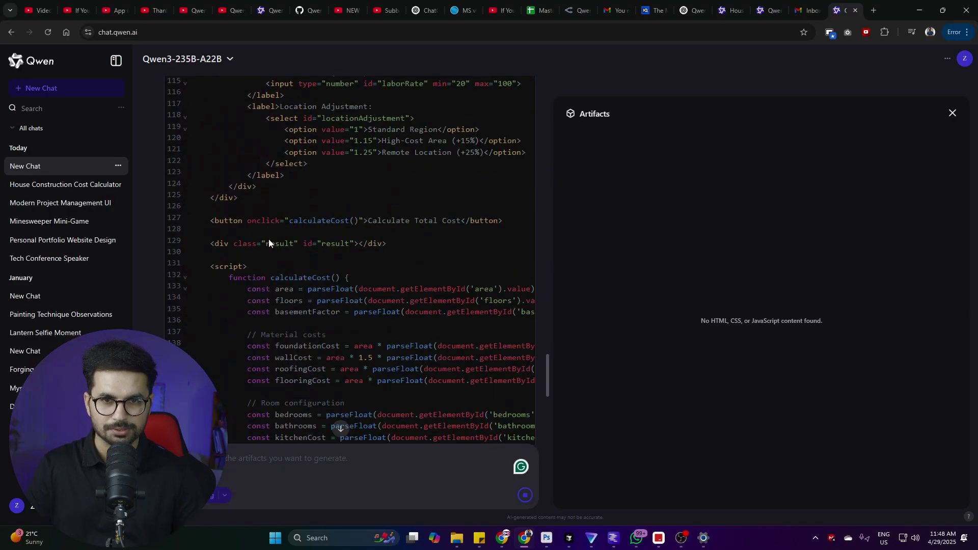
# Review the generated code summary and all input sections of the House Construction Cost Calculator preview.
pyautogui.scroll(-9, 749, 255)
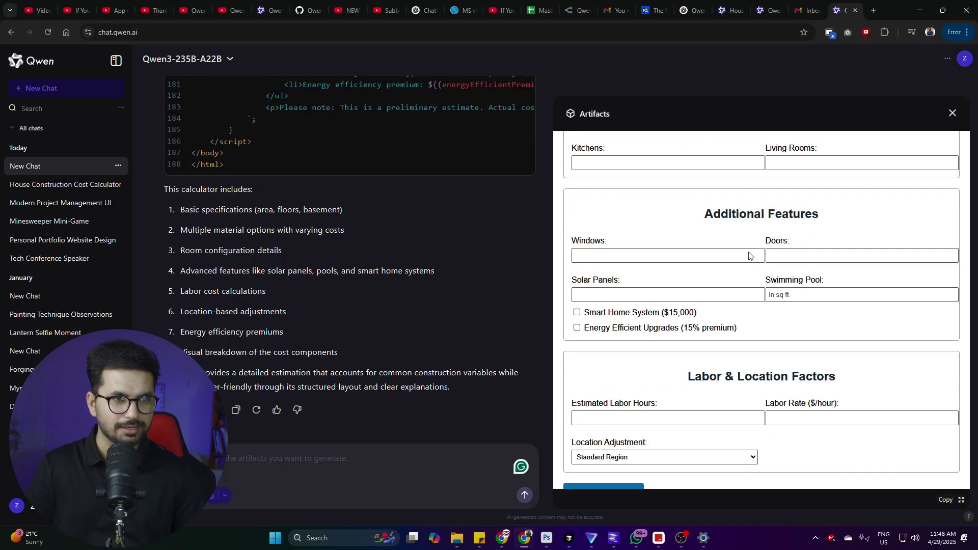
pyautogui.scroll(-2, 751, 301)
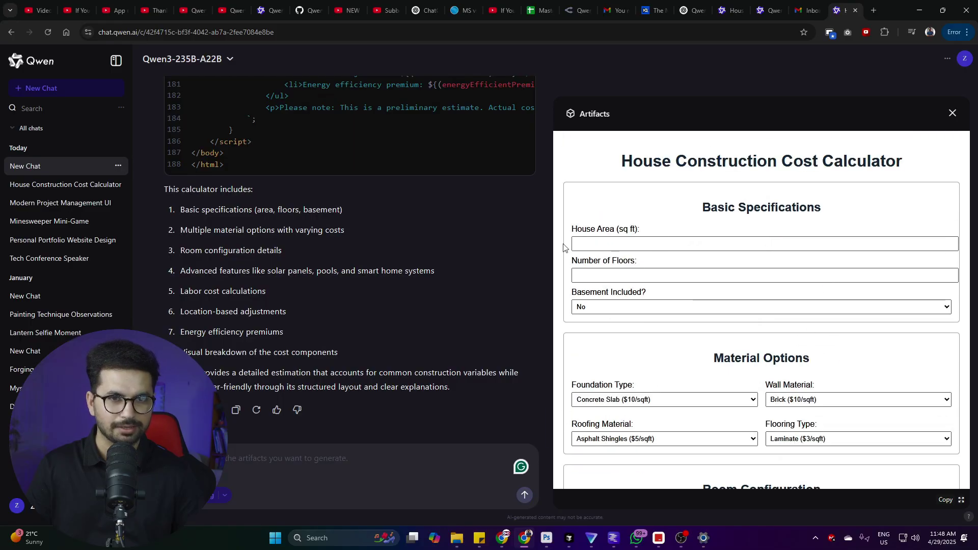
pyautogui.scroll(-10, 670, 229)
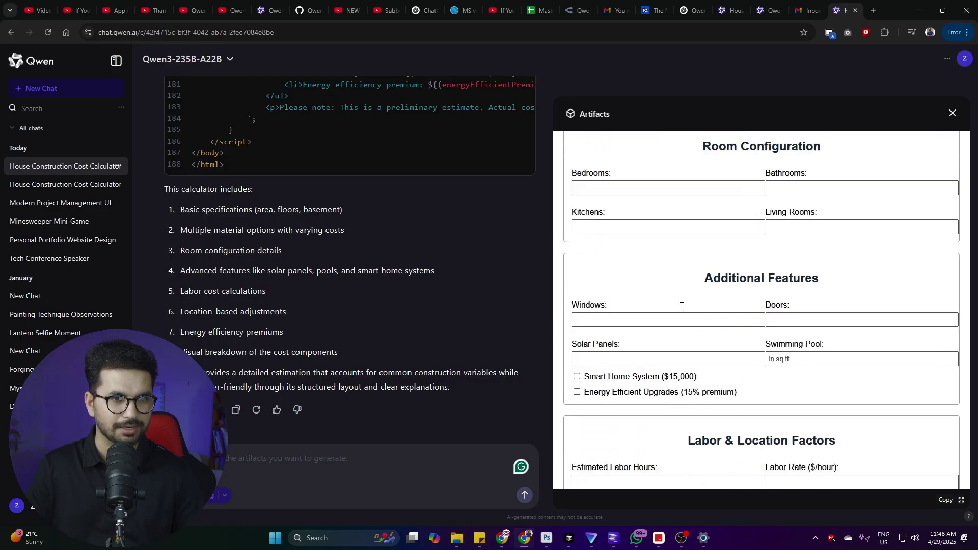
pyautogui.scroll(10, 793, 410)
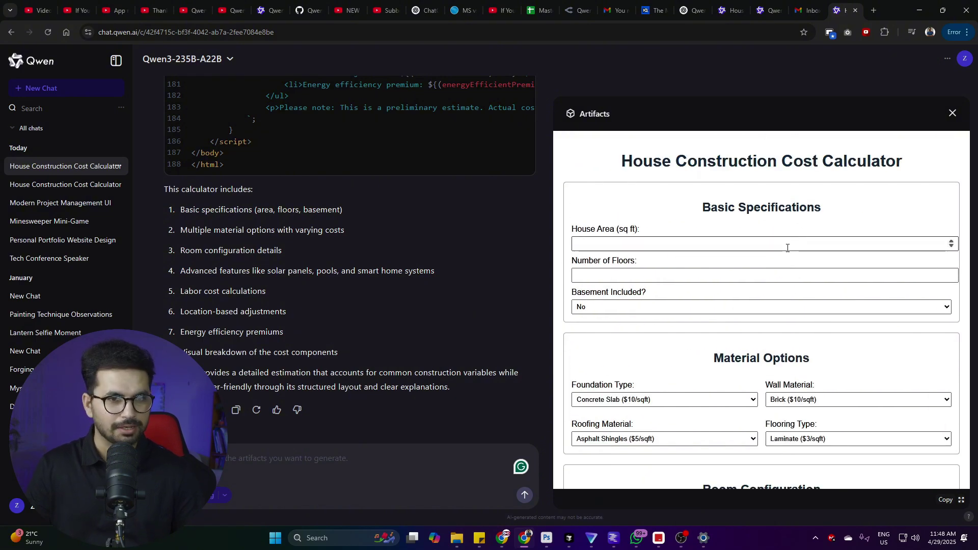
# Fill in the Basic Specifications with a house area of 1200 sq ft, 4 floors and basement Yes (20% extra).
pyautogui.click(786, 246)
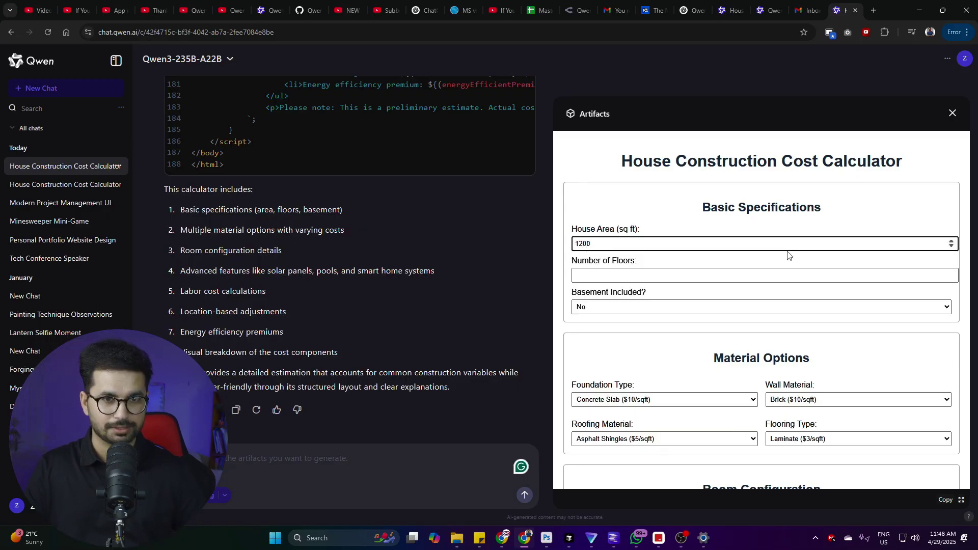
pyautogui.click(710, 275)
pyautogui.write('4')
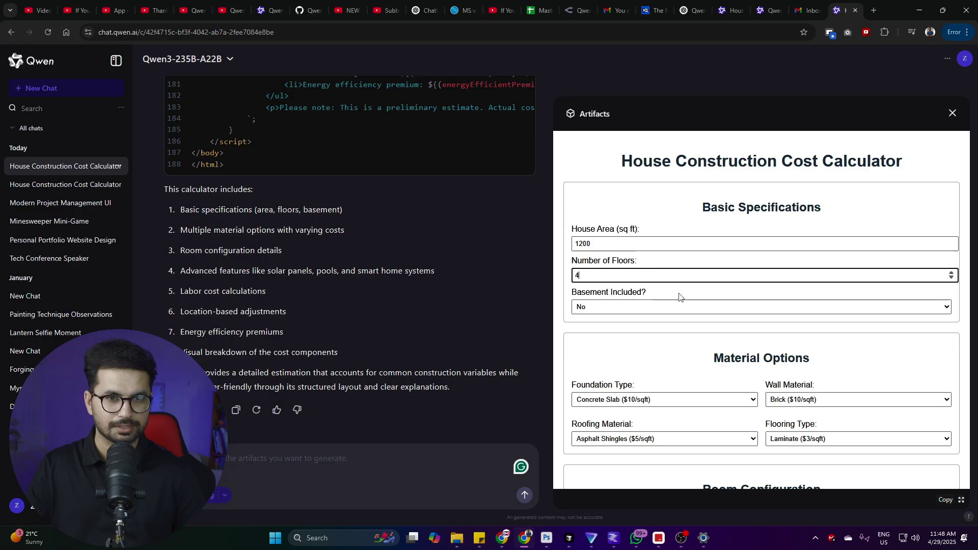
pyautogui.click(639, 309)
pyautogui.click(631, 328)
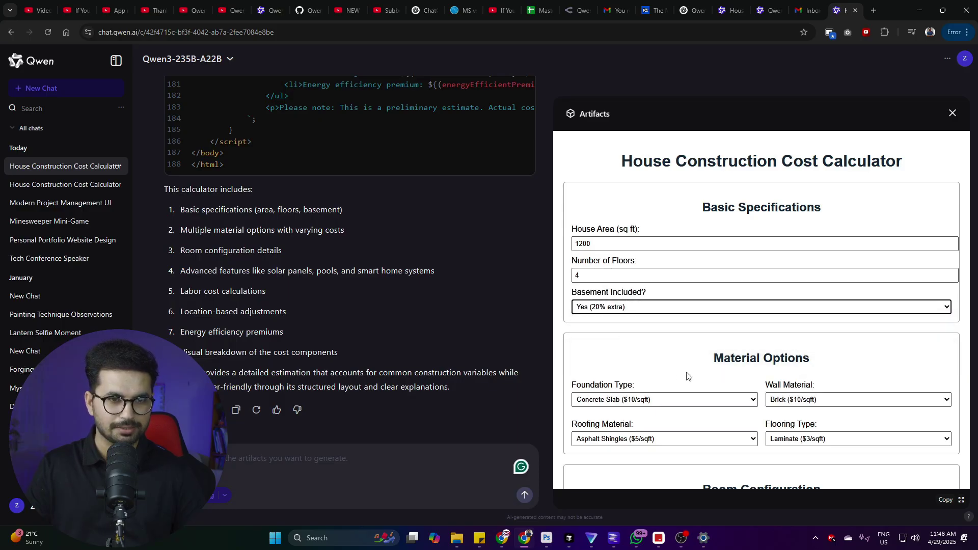
# Set the Material Options to Concrete Slab foundation, Concrete Block walls, Metal Roofing and Hardwood flooring.
pyautogui.click(611, 402)
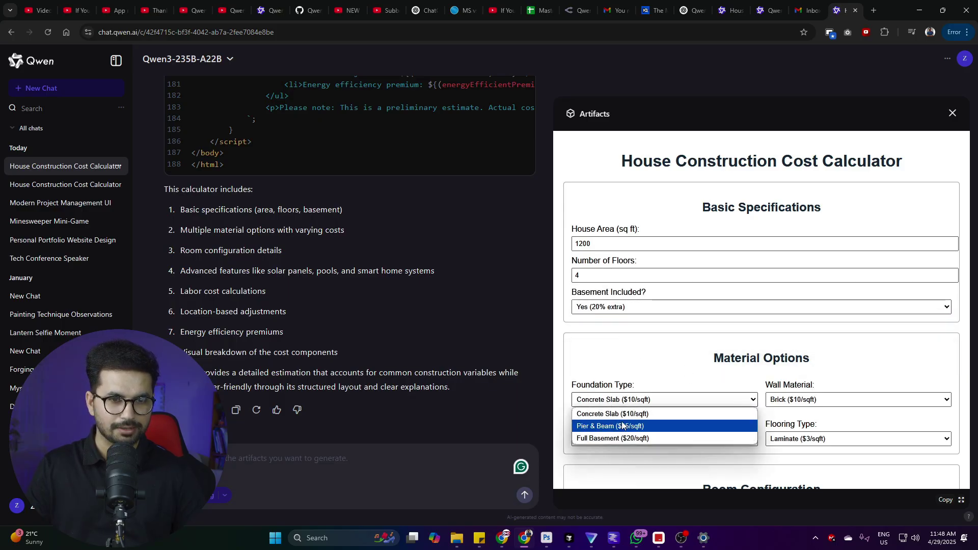
pyautogui.click(611, 413)
pyautogui.click(858, 400)
pyautogui.click(815, 426)
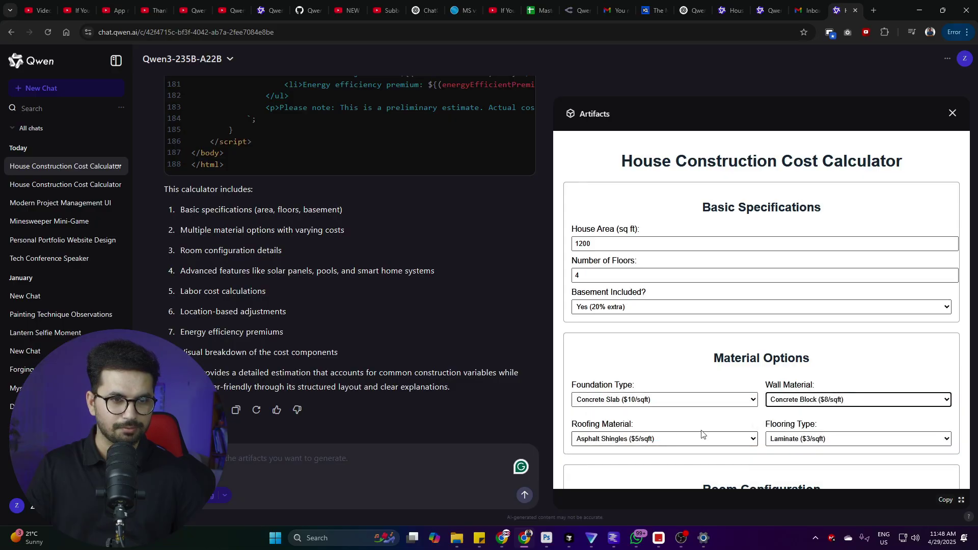
pyautogui.click(629, 441)
pyautogui.click(604, 463)
pyautogui.click(824, 441)
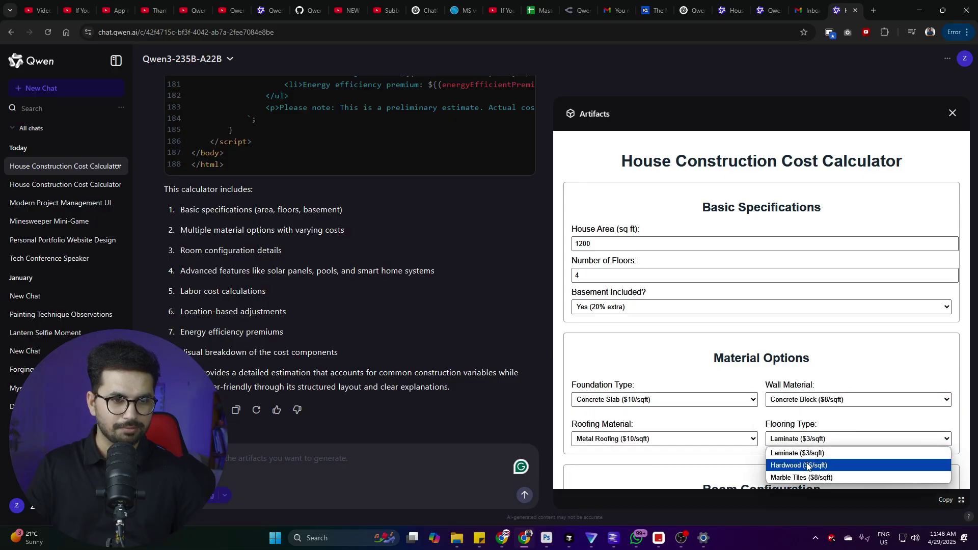
pyautogui.click(807, 465)
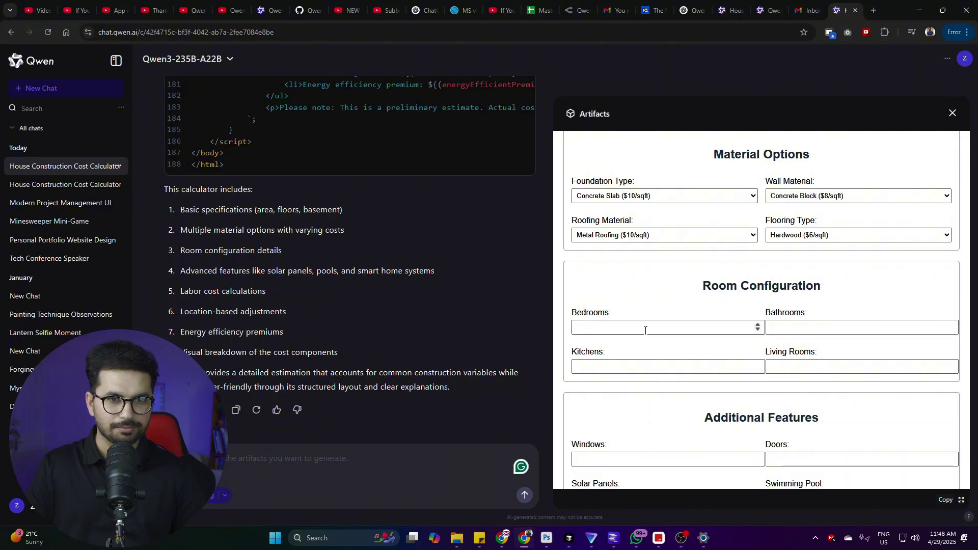
# Fill in the Room Configuration with 5 bedrooms, 7 bathrooms, 2 kitchens and 2 living rooms.
pyautogui.click(645, 331)
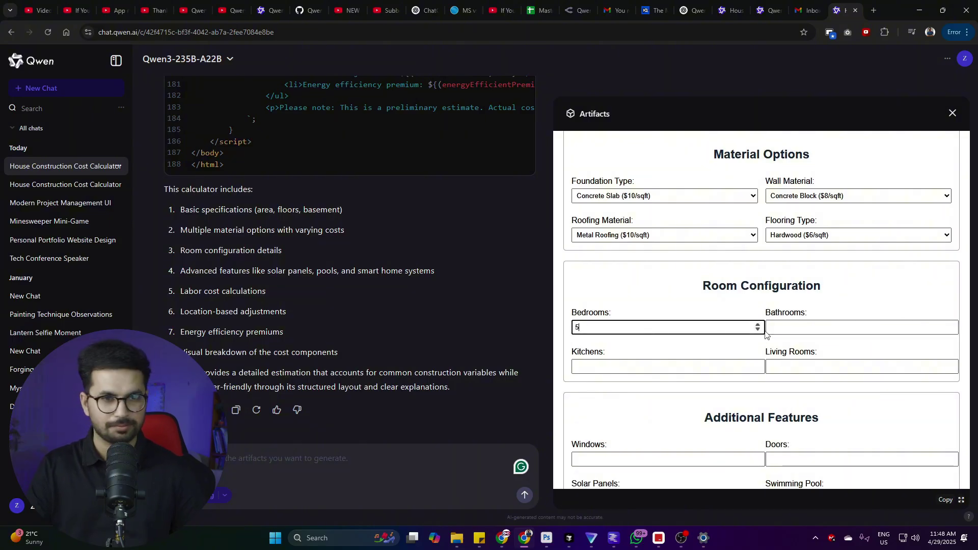
pyautogui.click(807, 327)
pyautogui.write('7')
pyautogui.click(633, 365)
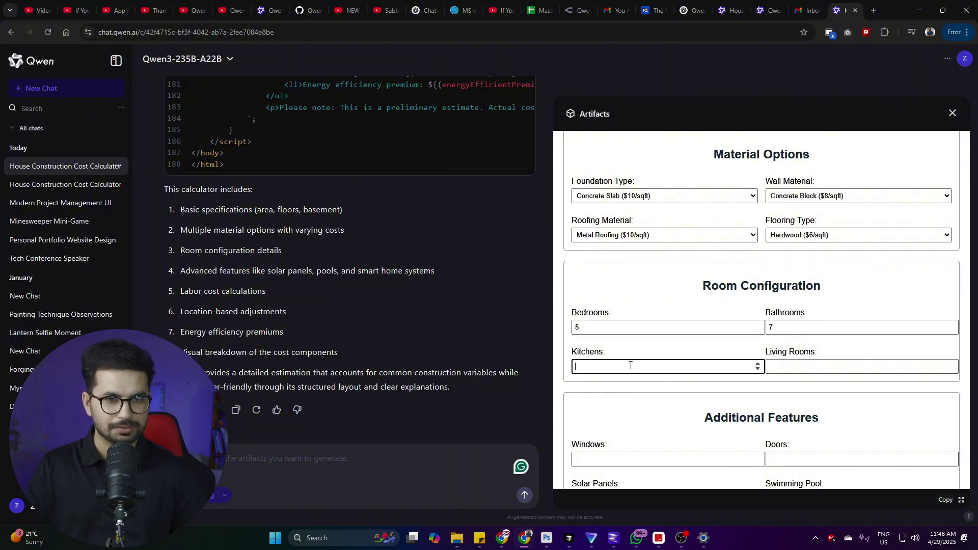
pyautogui.write('2')
pyautogui.click(827, 370)
pyautogui.write('2')
pyautogui.scroll(-4, 827, 369)
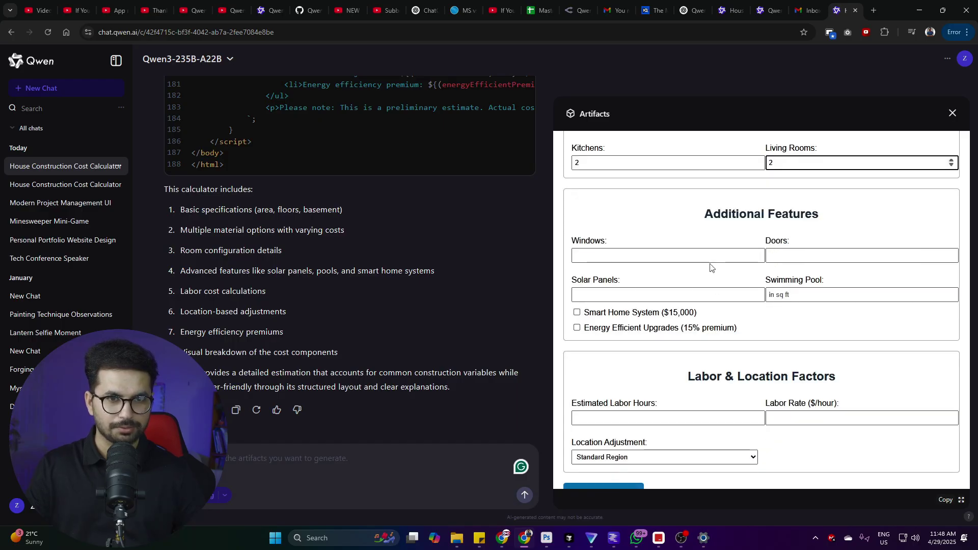
# Enable the Smart Home System and Energy Efficient Upgrades options in the Additional Features section.
pyautogui.click(704, 253)
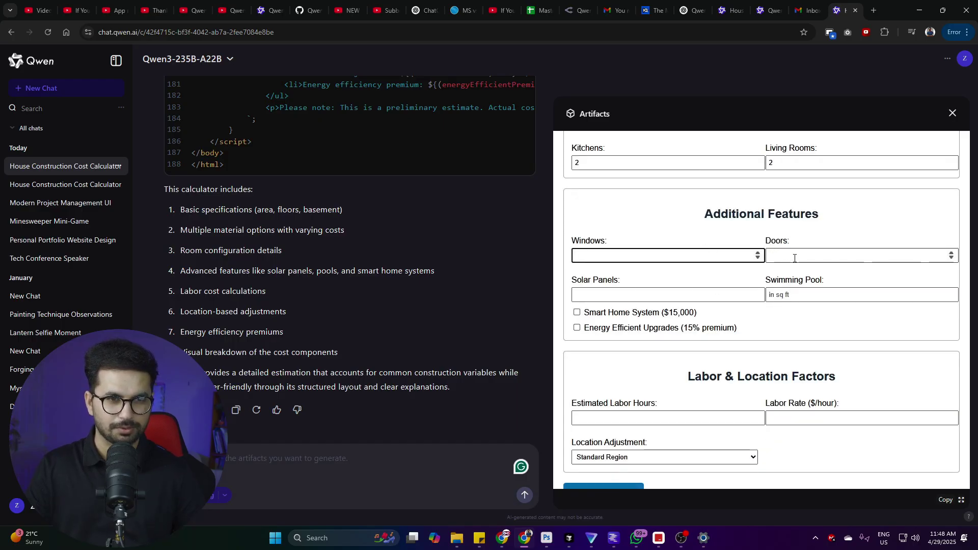
pyautogui.scroll(-1, 712, 310)
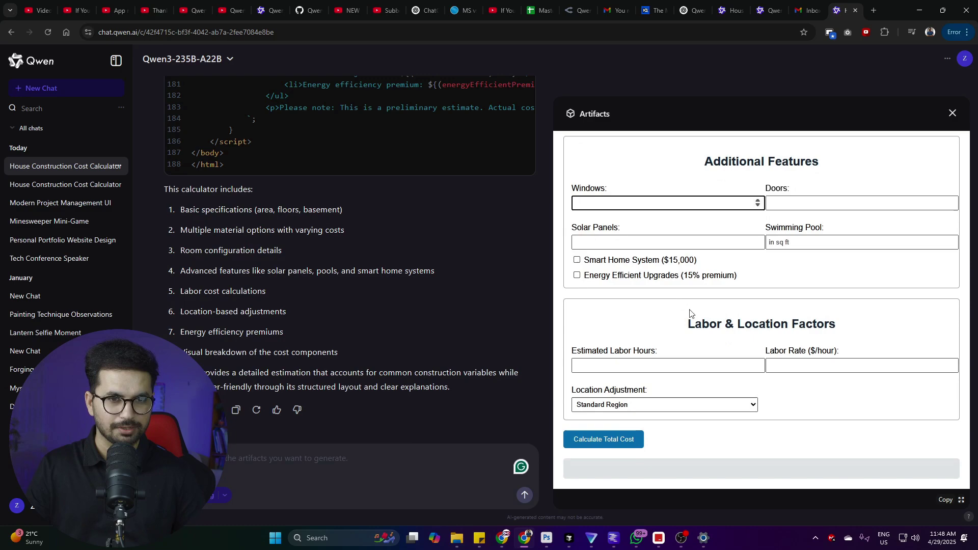
pyautogui.click(577, 260)
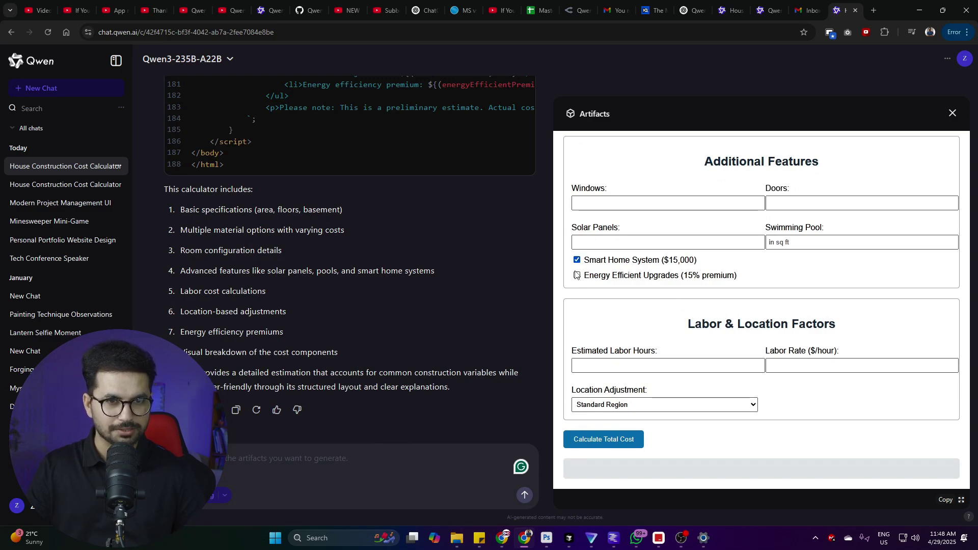
pyautogui.click(578, 276)
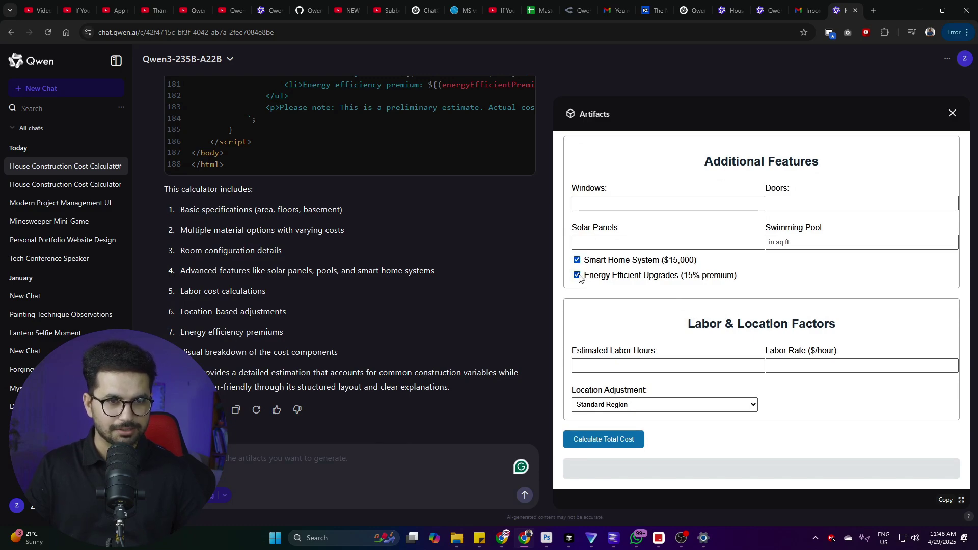
# Calculate the total construction cost with the labor hours and labor rate left empty.
pyautogui.click(613, 371)
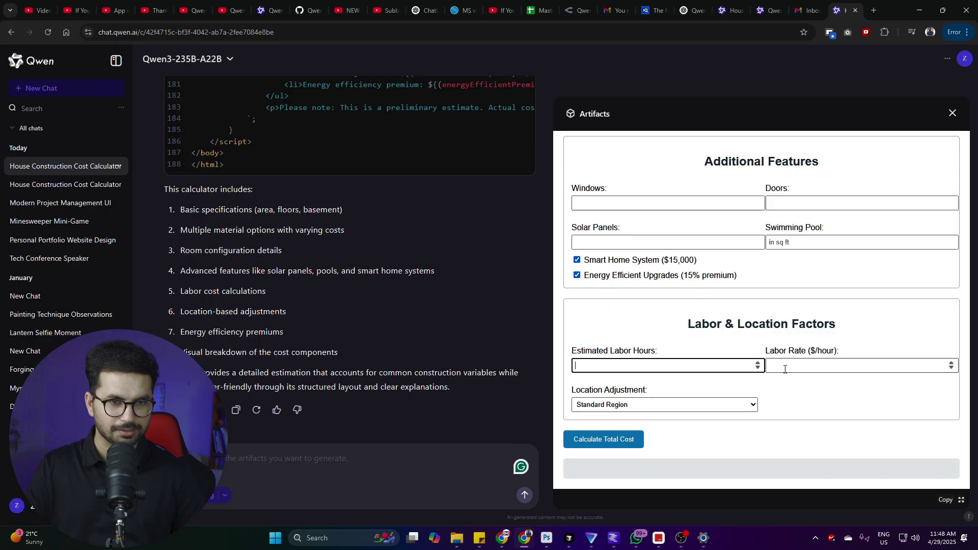
pyautogui.click(590, 450)
pyautogui.moveTo(594, 342); pyautogui.dragTo(655, 224)
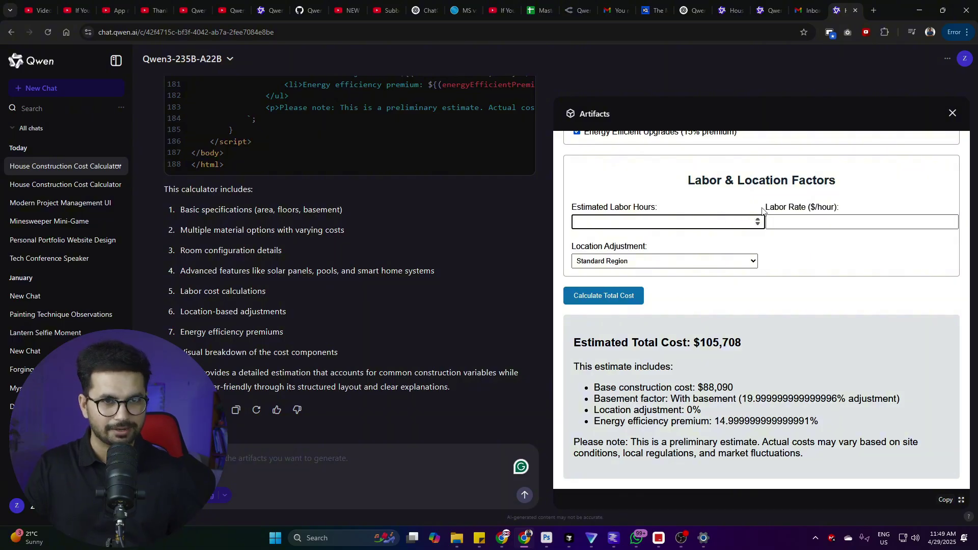
# Compare the cost estimate with the entered specifications and materials, and close the calculator preview.
pyautogui.scroll(12, 784, 219)
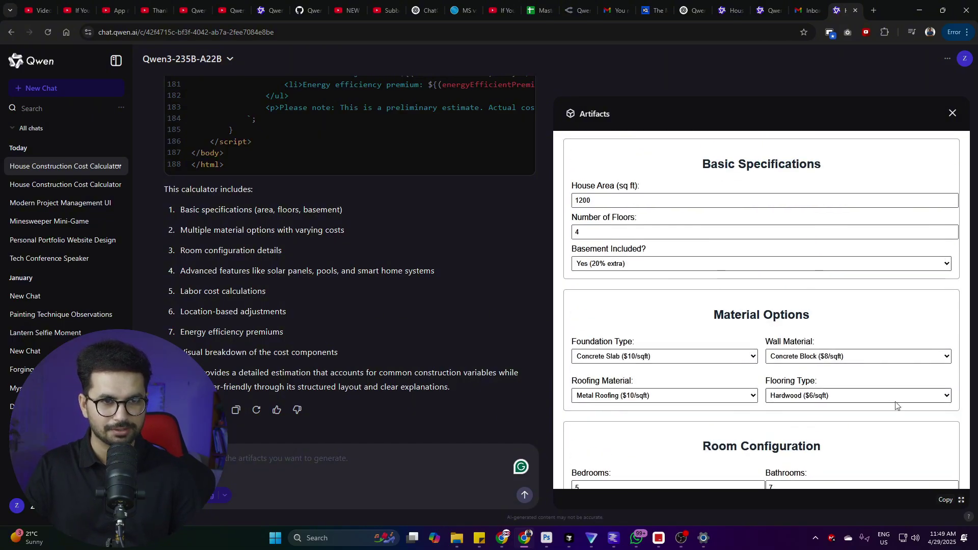
pyautogui.scroll(-10, 897, 405)
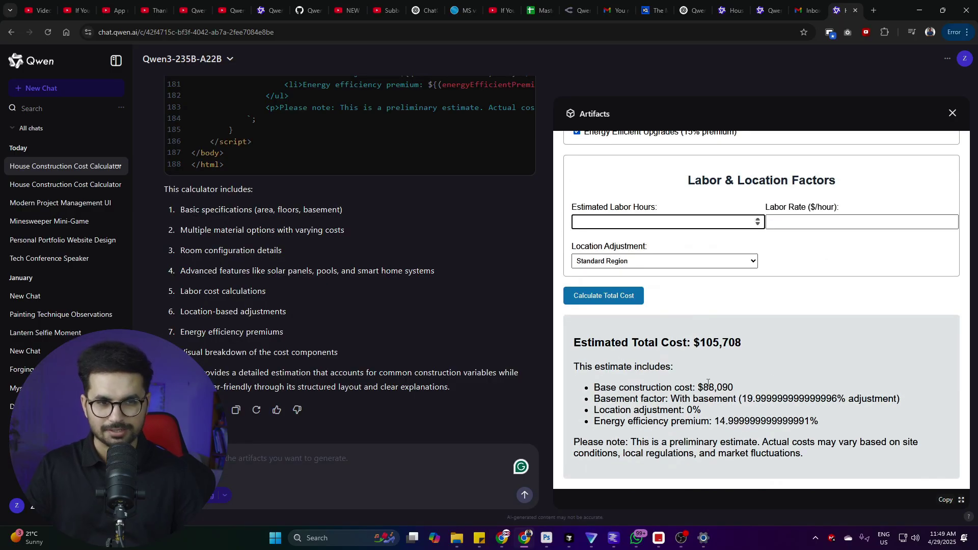
pyautogui.scroll(10, 799, 284)
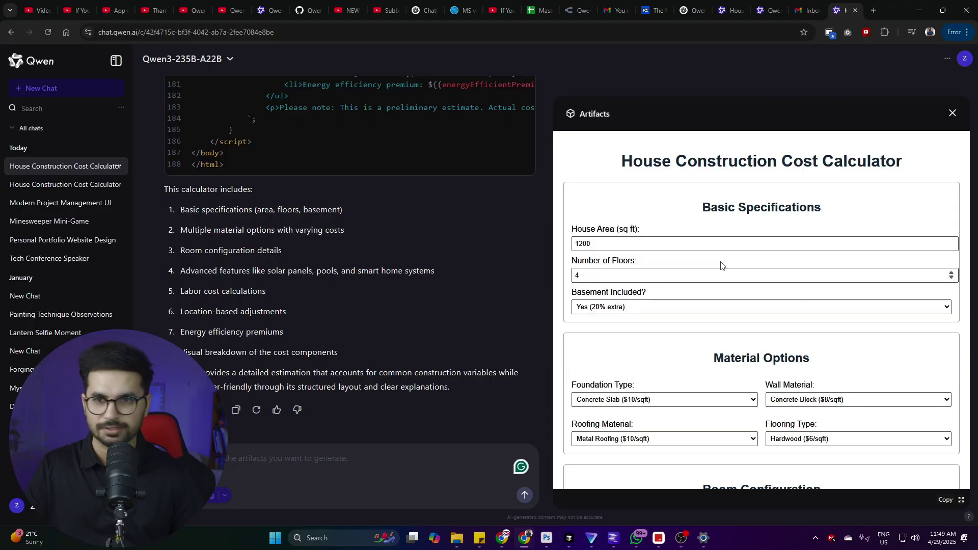
pyautogui.click(952, 112)
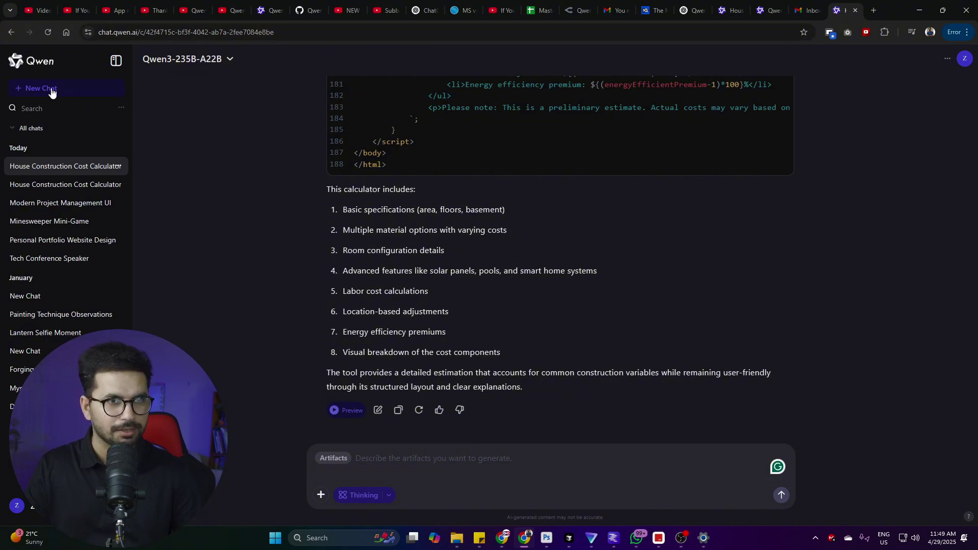
# Open Ollama's model library in a new browser tab and go to the qwen3 model page.
pyautogui.click(875, 10)
pyautogui.write('ollama')
pyautogui.press('Return')
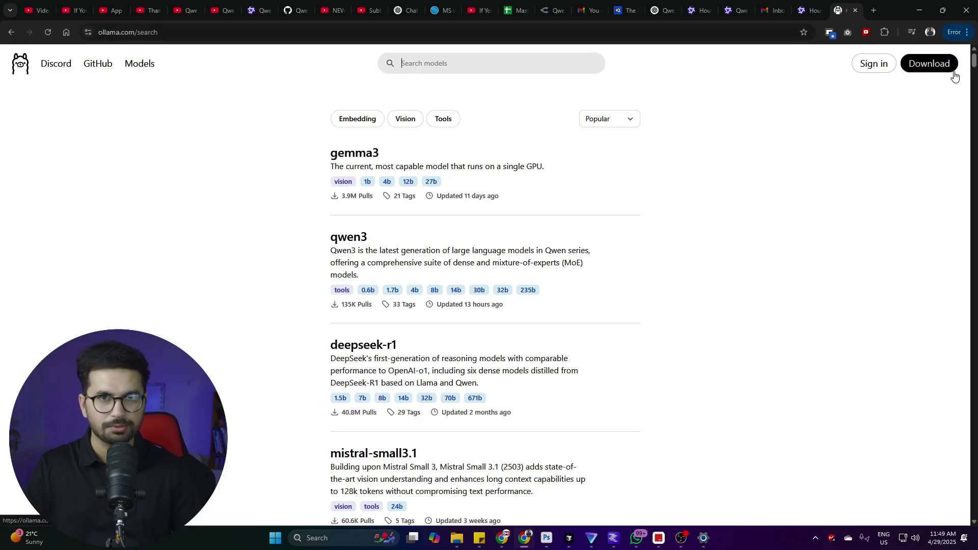
pyautogui.click(434, 281)
# Examine the qwen3 model page from its title down to the benchmark tables.
pyautogui.moveTo(262, 147); pyautogui.dragTo(376, 144)
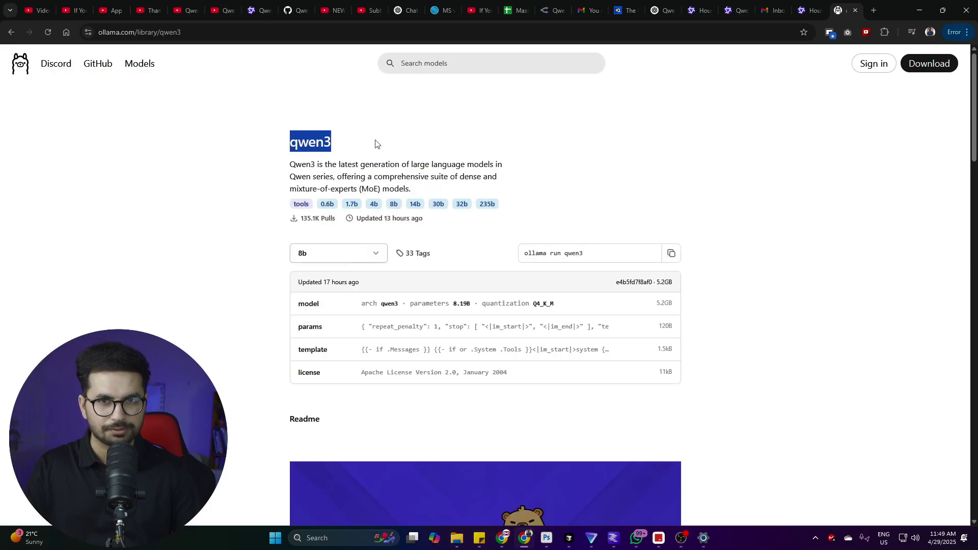
pyautogui.click(206, 136)
pyautogui.scroll(-15, 338, 306)
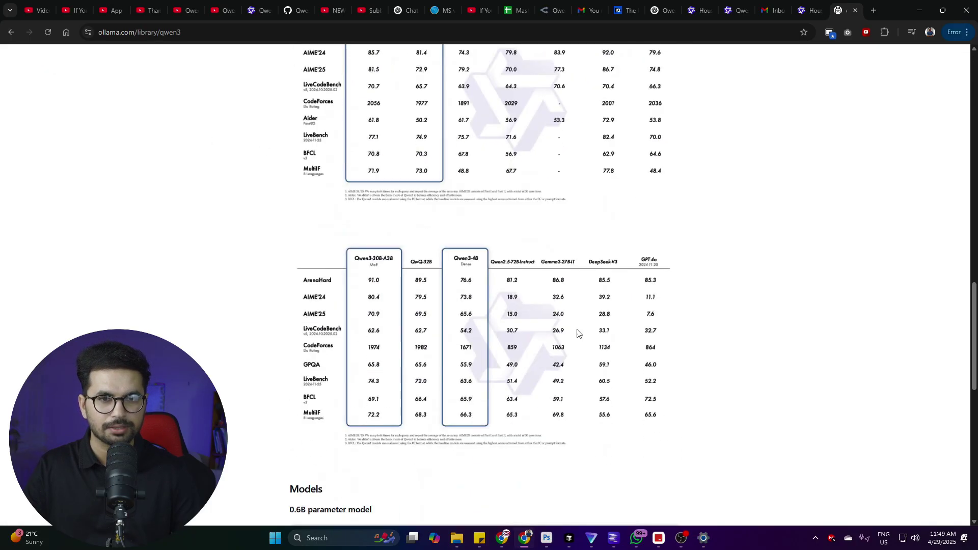
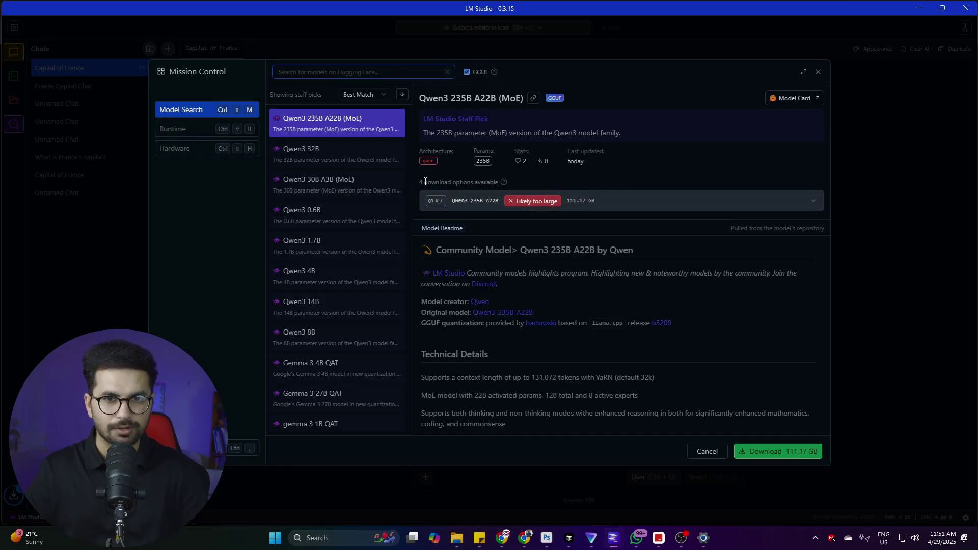
# In LM Studio's model search, examine the download details of Qwen3 32B, 30B A3B, 0.6B, 1.7B, 4B, 14B and 8B.
pyautogui.click(370, 158)
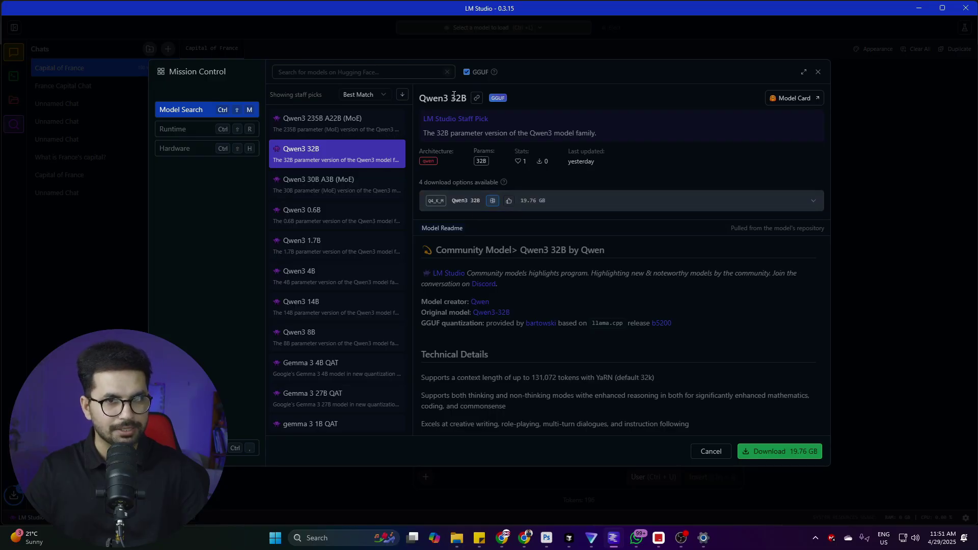
pyautogui.moveTo(451, 96); pyautogui.dragTo(458, 102)
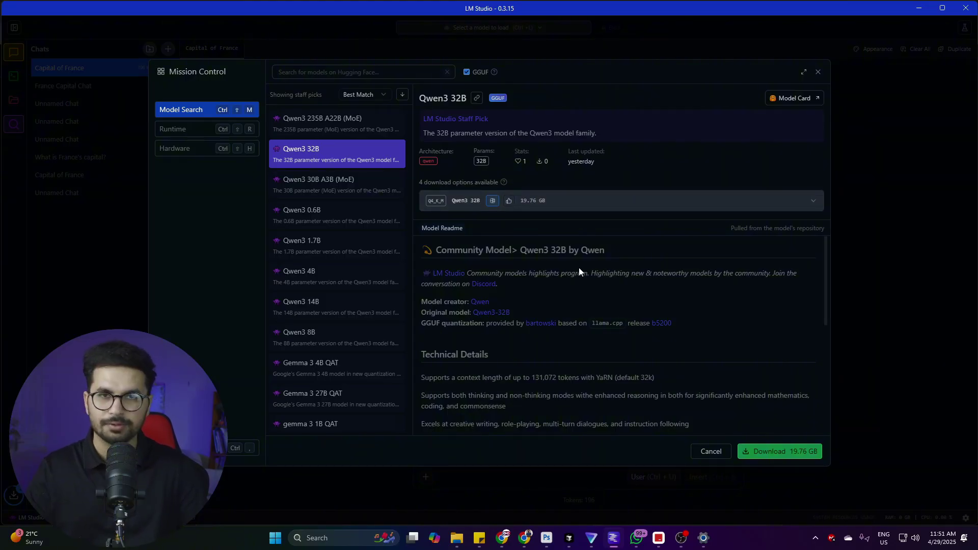
pyautogui.click(322, 191)
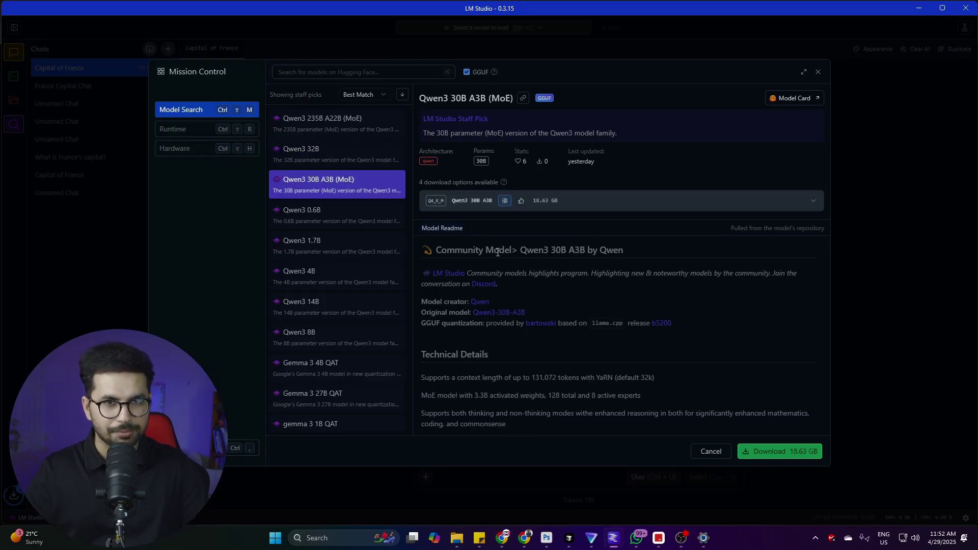
pyautogui.click(337, 217)
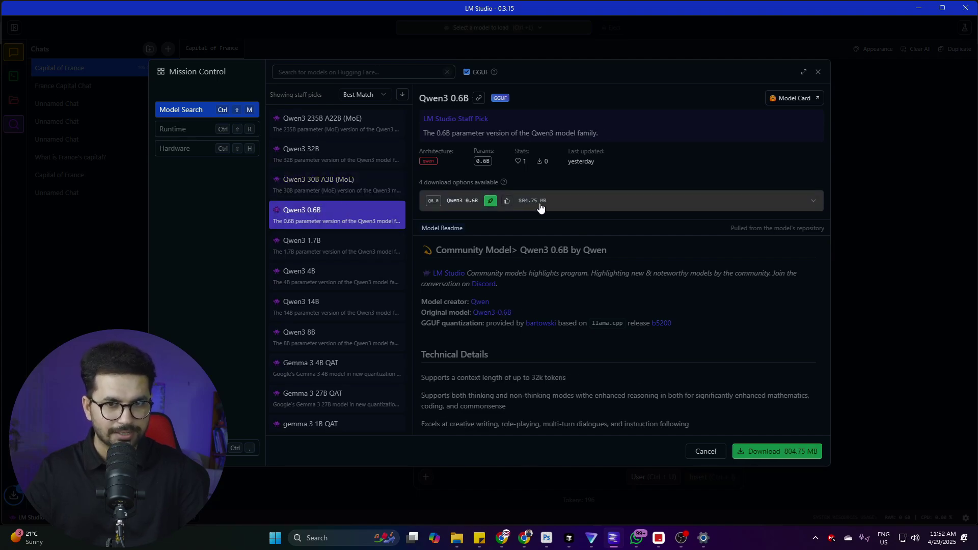
pyautogui.click(323, 254)
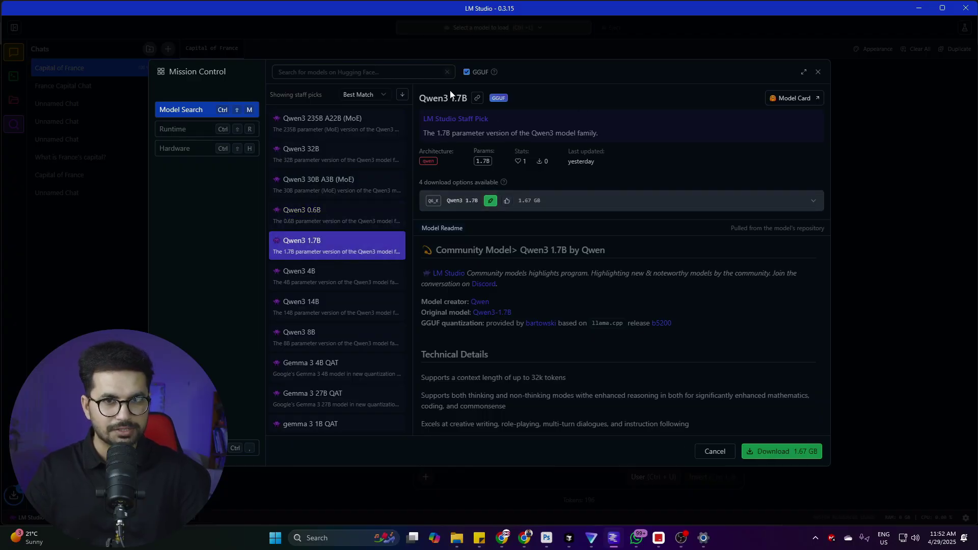
pyautogui.click(343, 277)
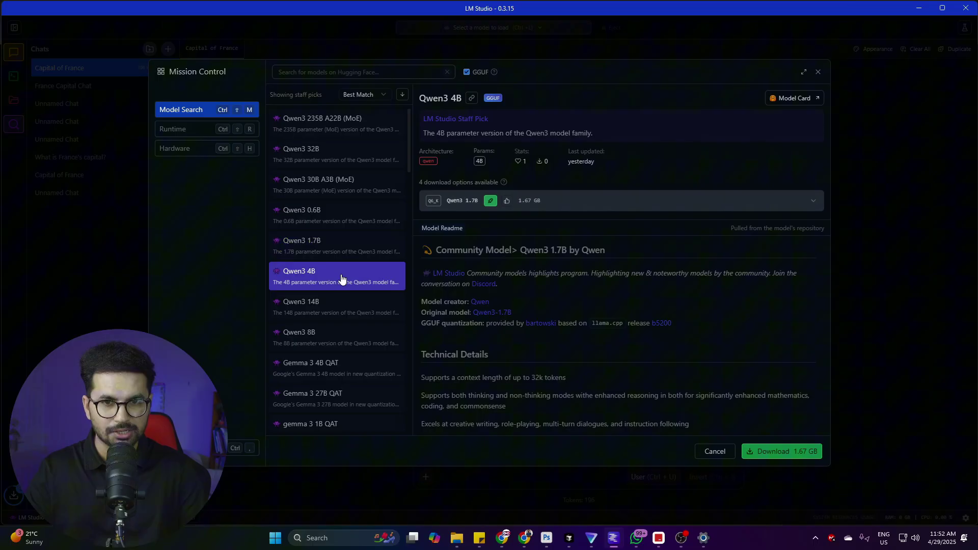
pyautogui.click(330, 305)
pyautogui.click(340, 344)
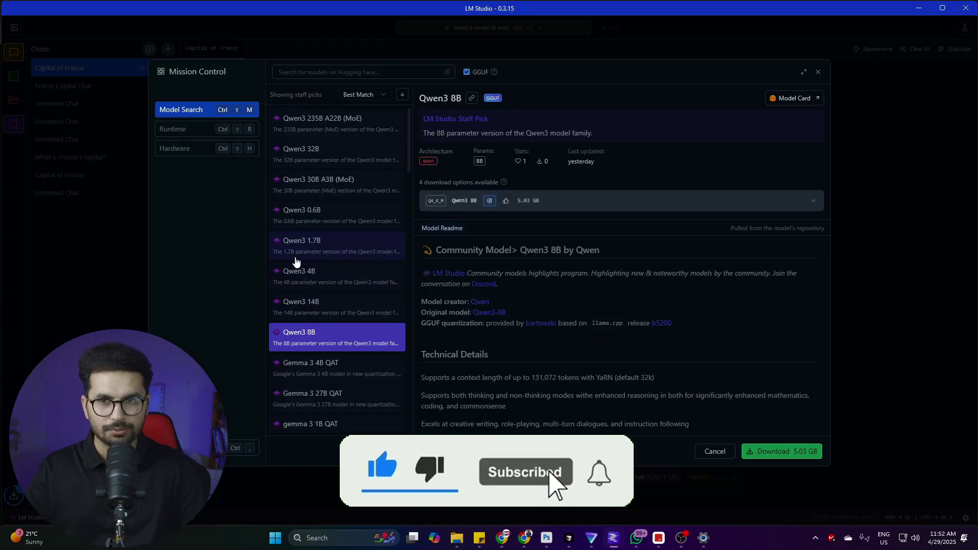
pyautogui.click(76, 239)
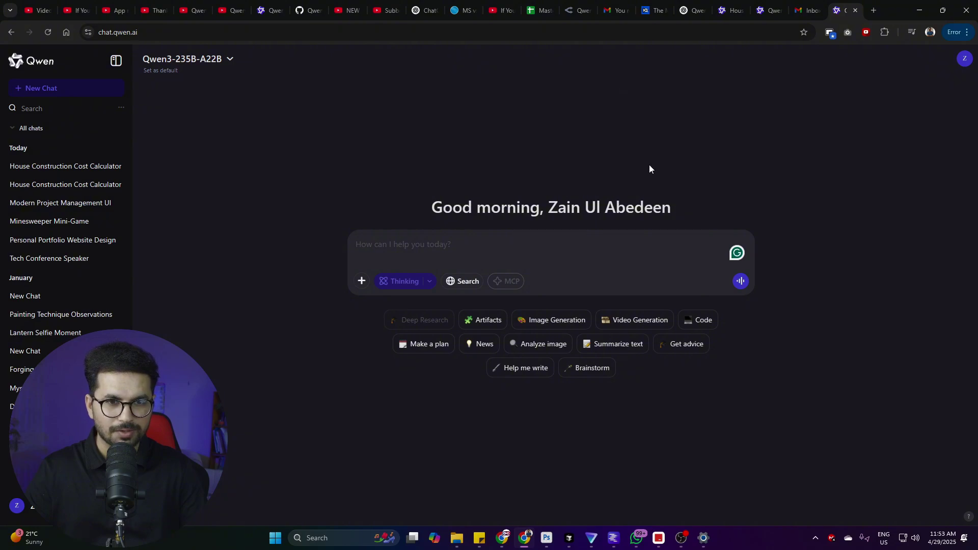
# Generate a 1:1 image from the sample prompt of a young woman speaking onstage at a tech conference, and open the result.
pyautogui.click(561, 321)
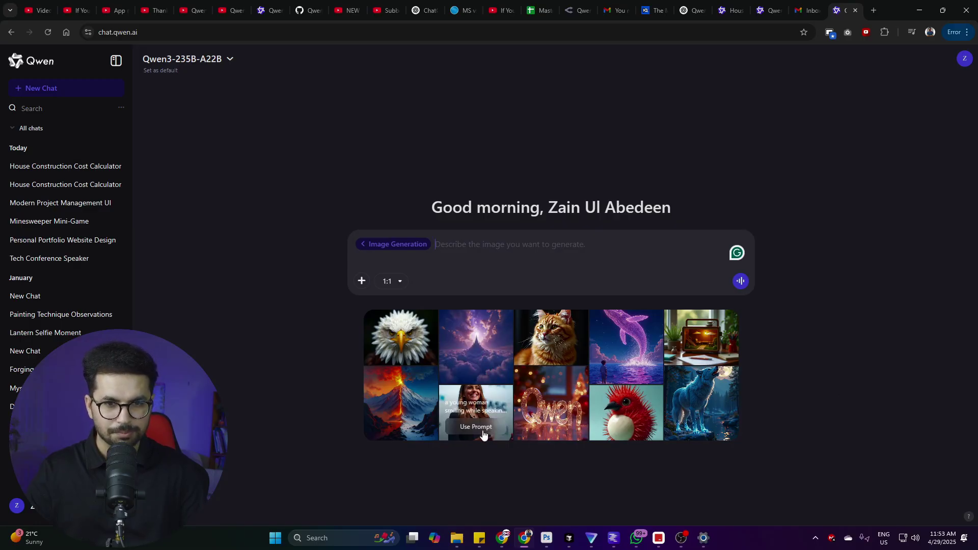
pyautogui.click(481, 431)
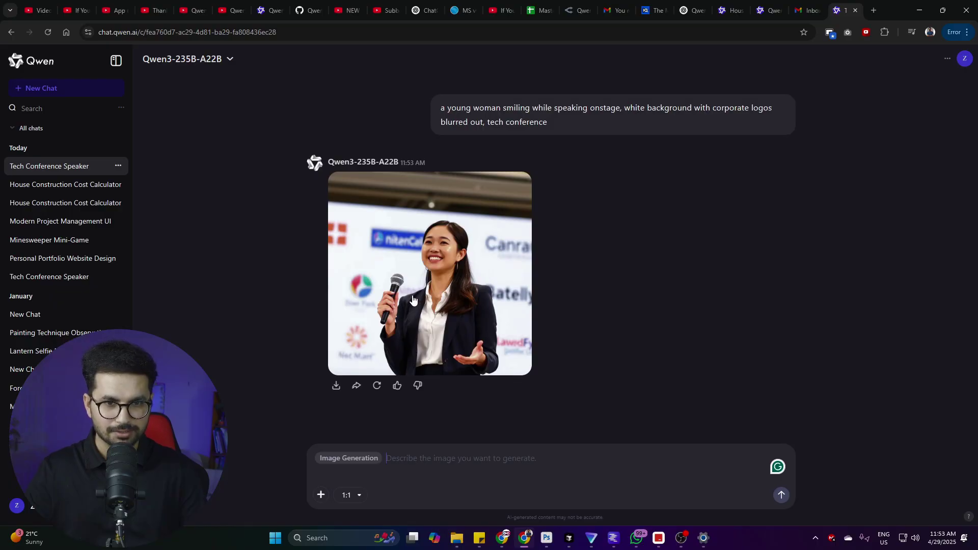
pyautogui.click(413, 300)
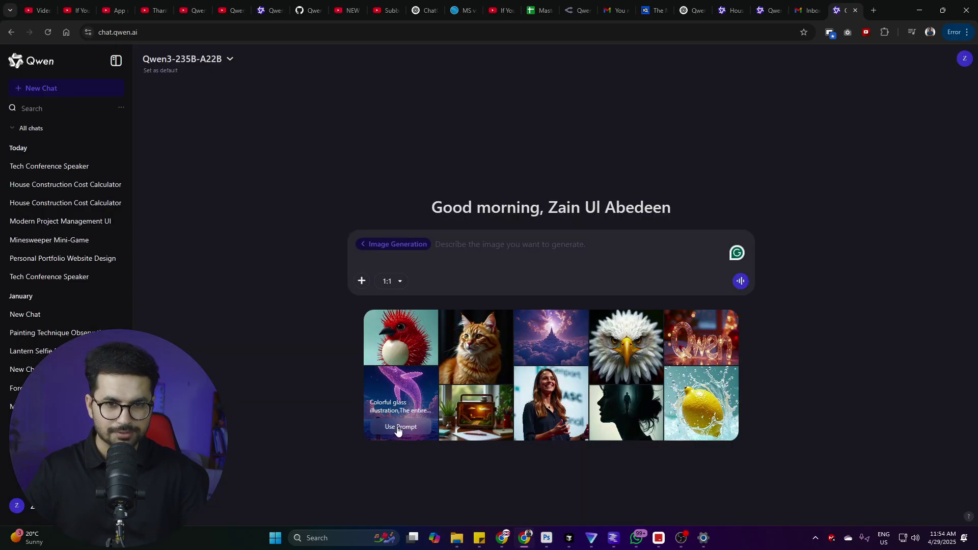
# Generate a 1:1 image from the sample prompt of the colorful glass whale, view it enlarged and close the viewer.
pyautogui.click(398, 427)
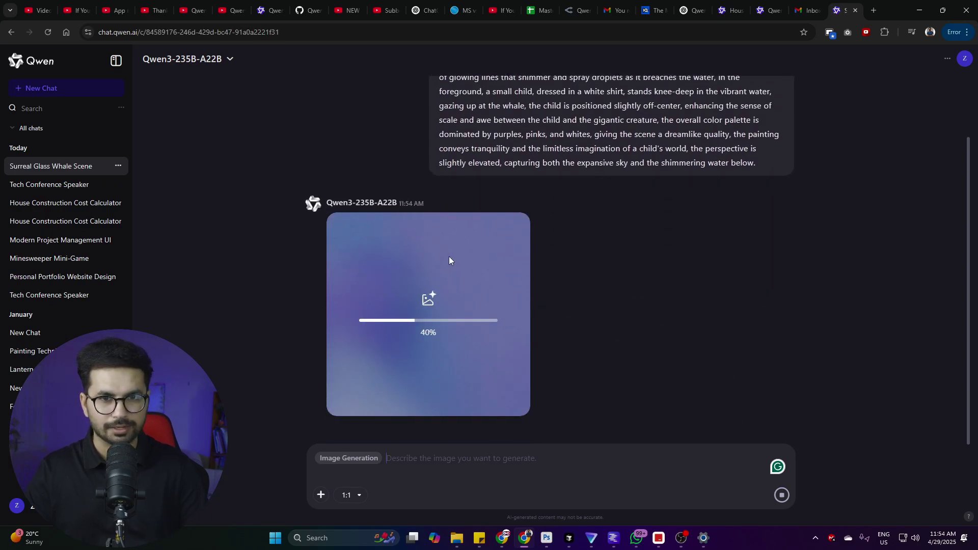
pyautogui.click(377, 402)
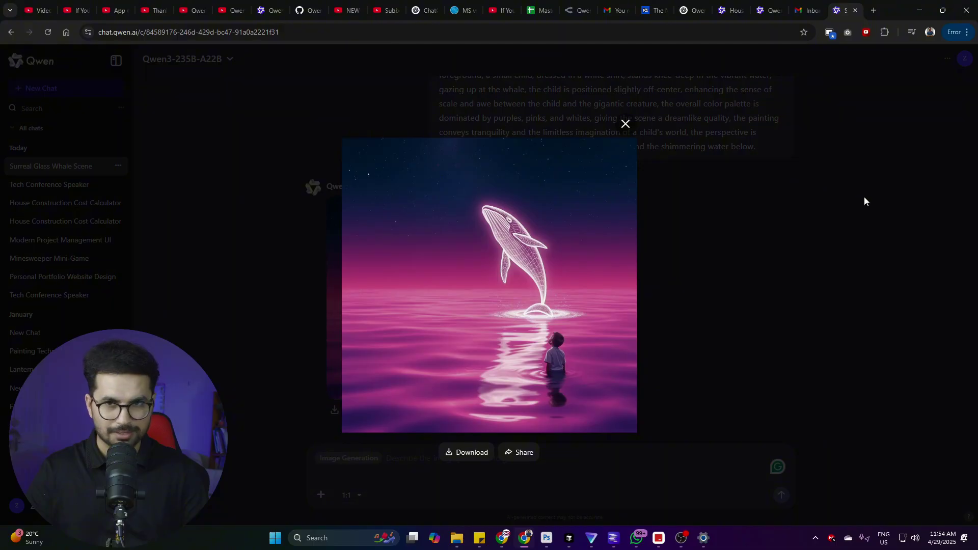
pyautogui.click(693, 199)
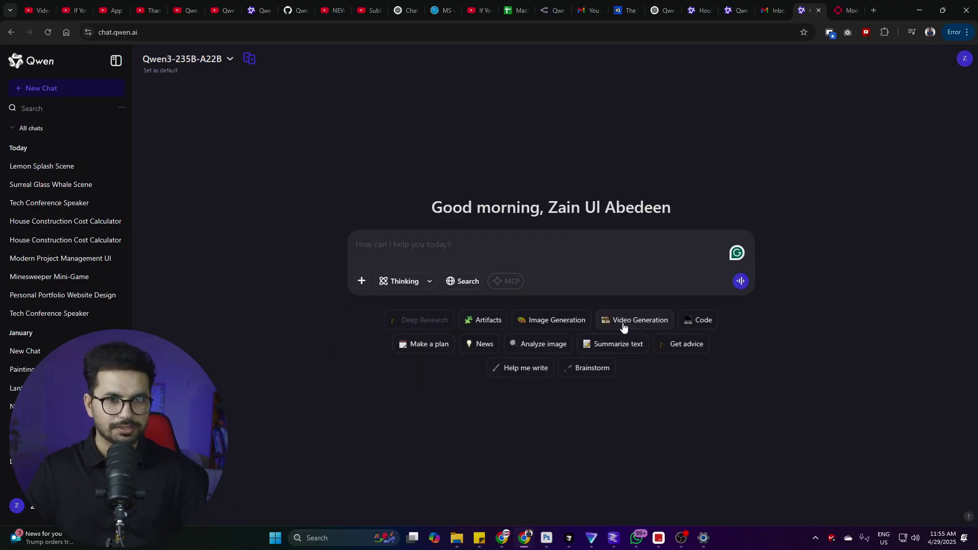
# Generate a 16:9 video from the sample prompt of a squirrel driving a hazelnut-shell car.
pyautogui.click(621, 322)
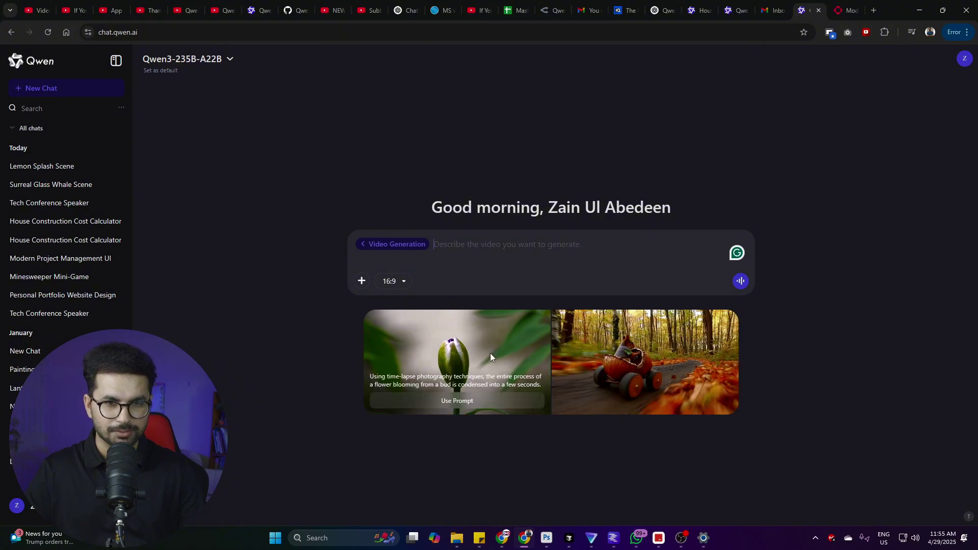
pyautogui.moveTo(656, 354)
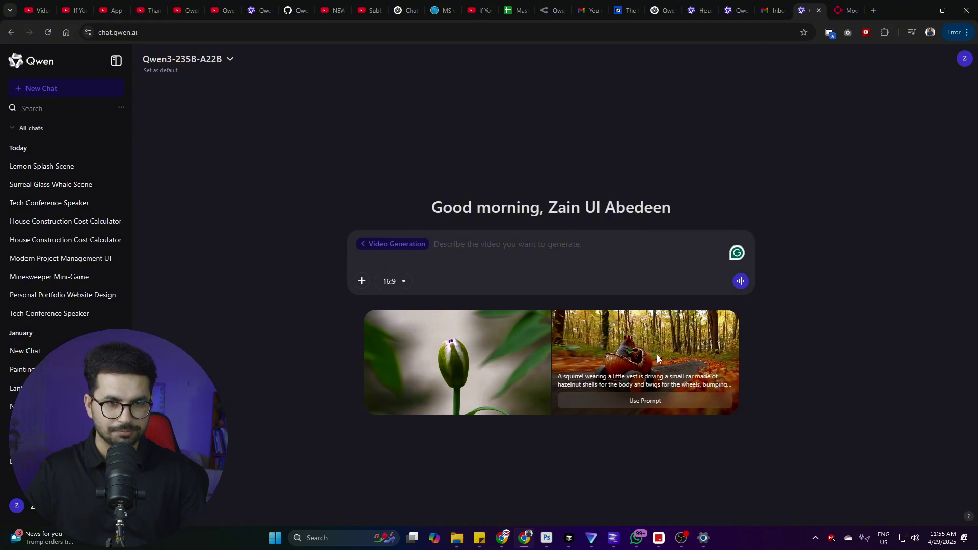
pyautogui.click(622, 402)
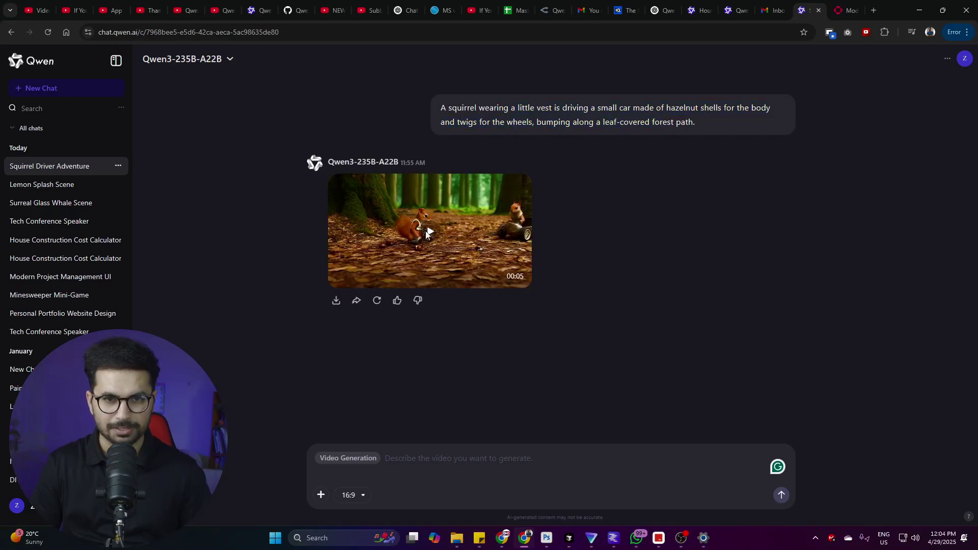
# Play the generated squirrel video and replay it several times from near its beginning.
pyautogui.click(426, 233)
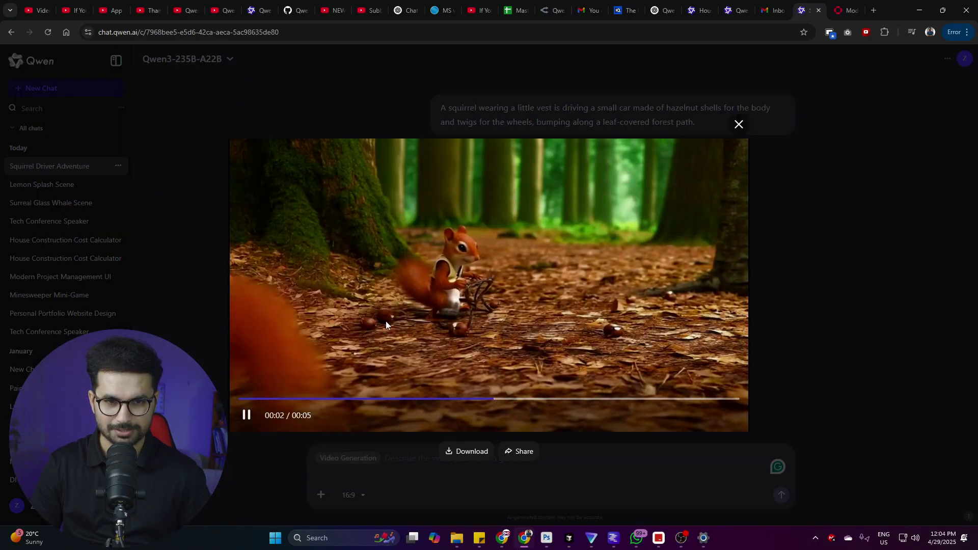
pyautogui.click(346, 399)
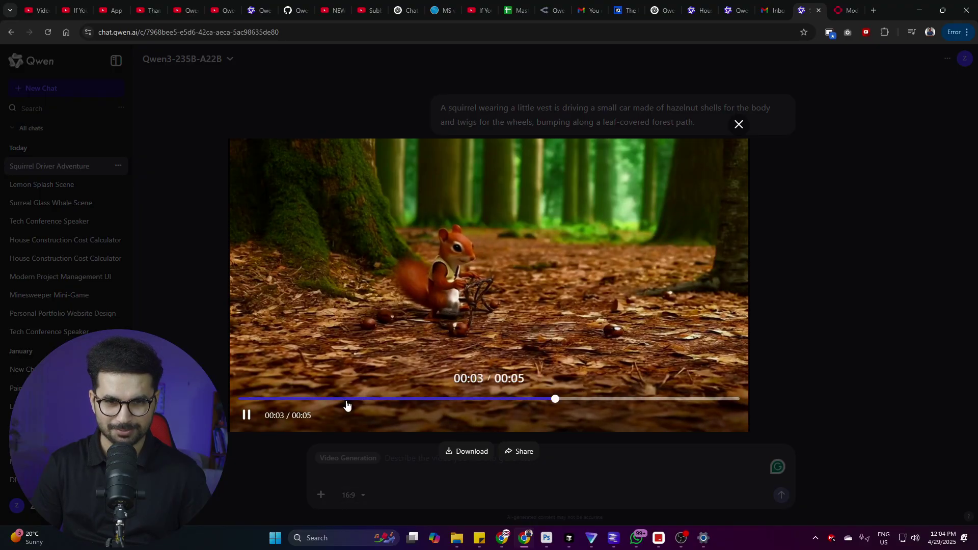
pyautogui.click(346, 399)
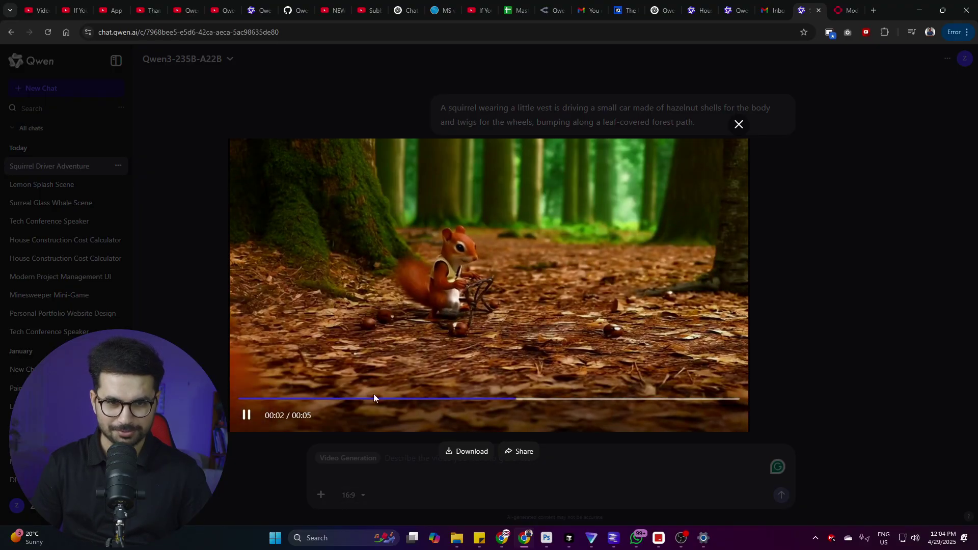
pyautogui.click(336, 399)
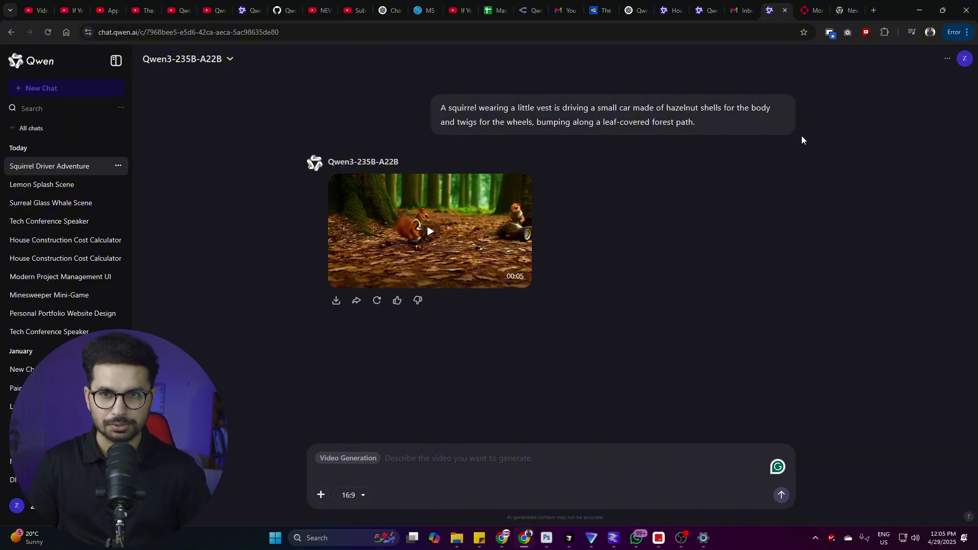
# Switch to the blank browser tab, open OpenRouter and go to its home page.
pyautogui.click(847, 11)
pyautogui.write('oper')
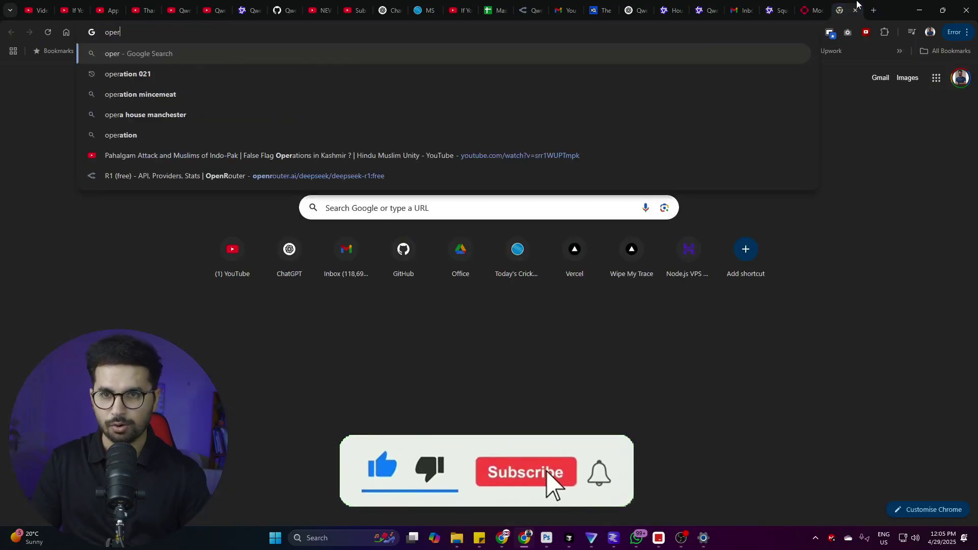
pyautogui.press('BackSpace')
pyautogui.write('n')
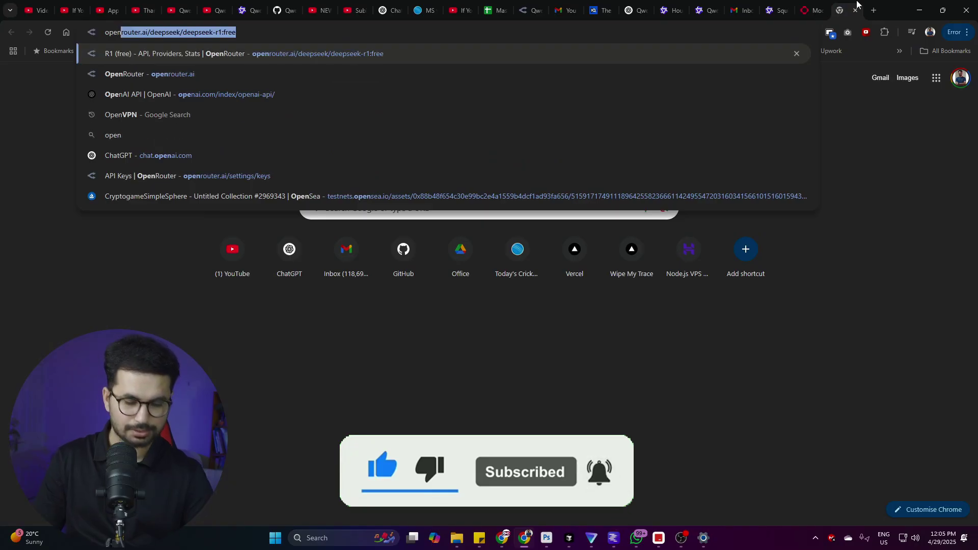
pyautogui.write('r')
pyautogui.press('Return')
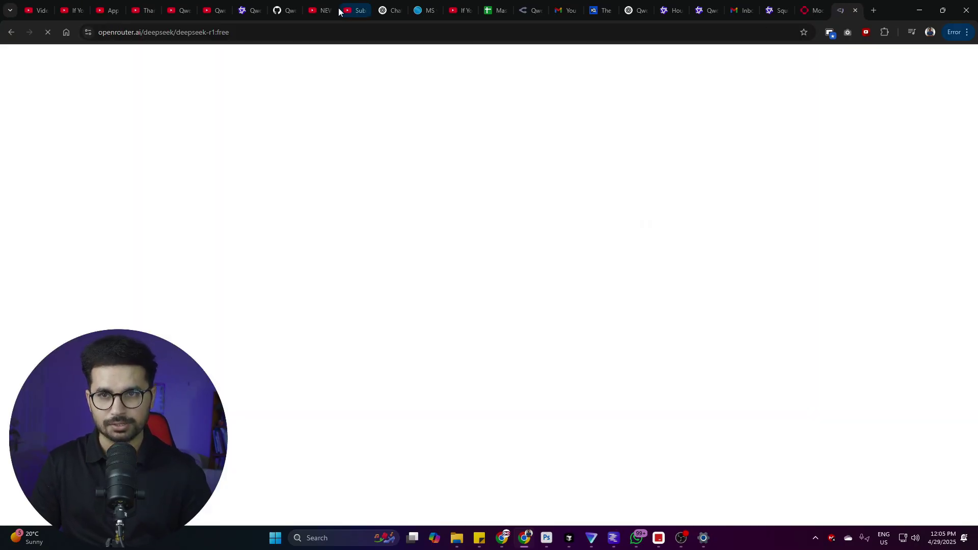
pyautogui.click(48, 82)
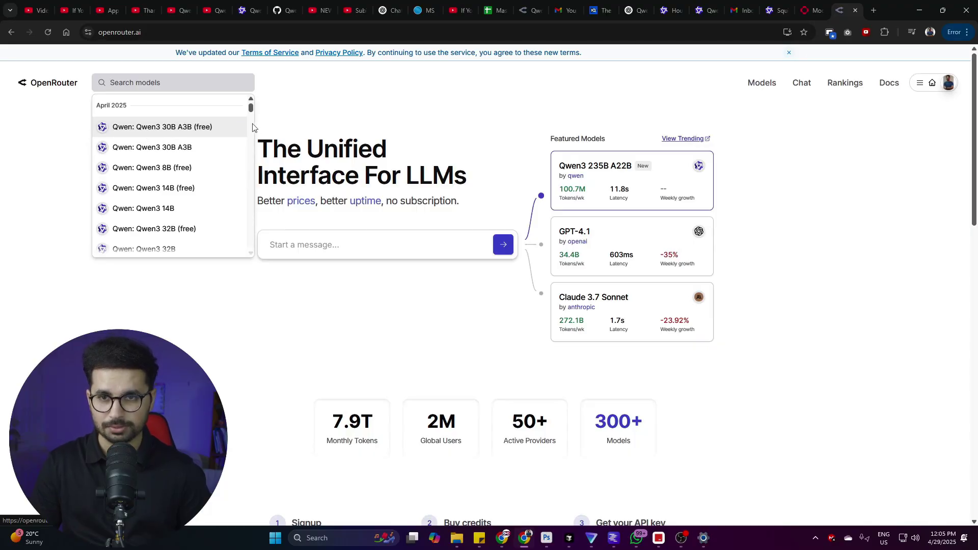
# Open the free Qwen3 30B A3B model page, check its input and output token prices, and view its API sample code.
pyautogui.click(220, 129)
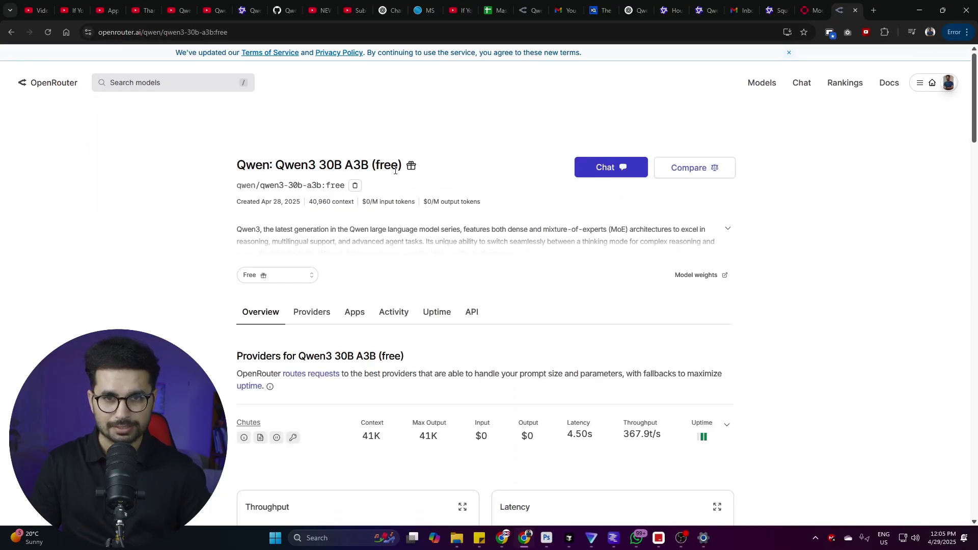
pyautogui.click(367, 199)
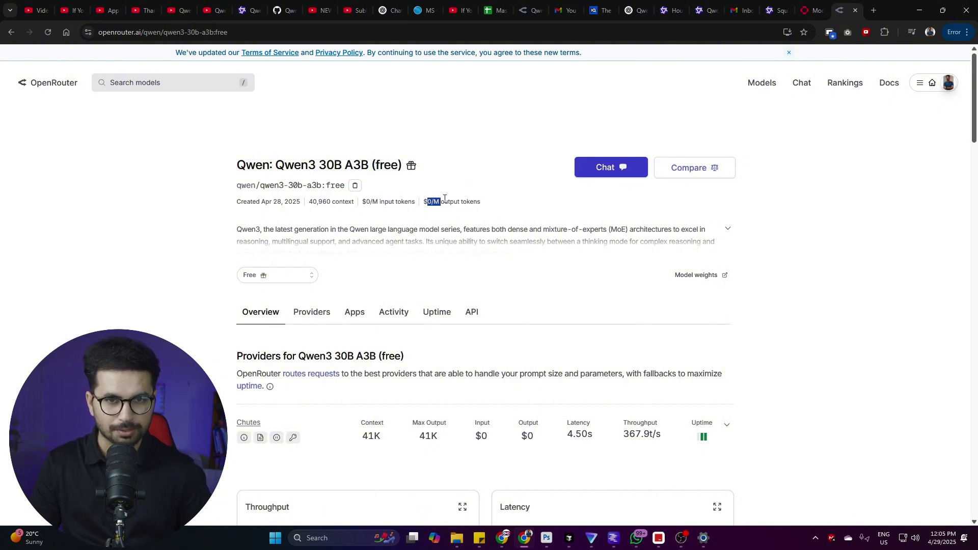
pyautogui.moveTo(444, 199); pyautogui.dragTo(494, 204)
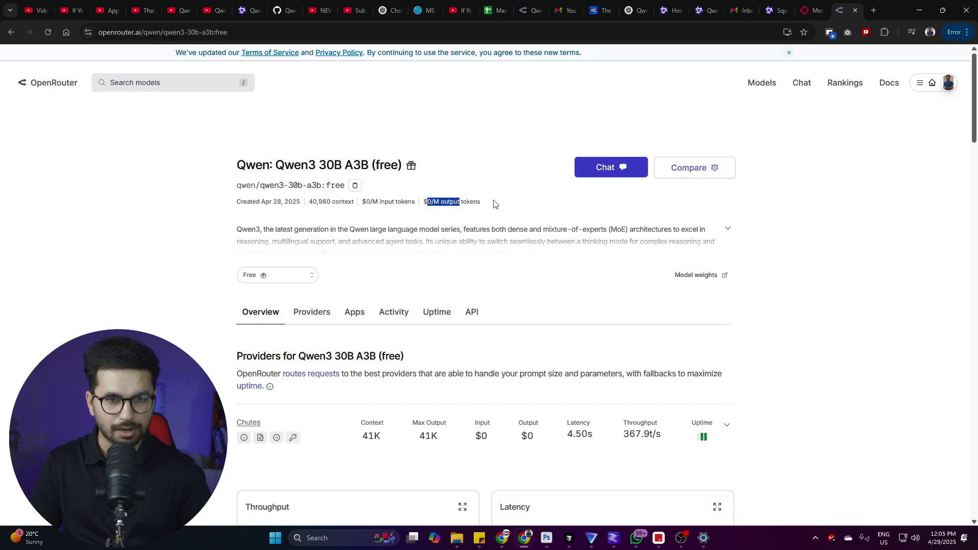
pyautogui.click(471, 312)
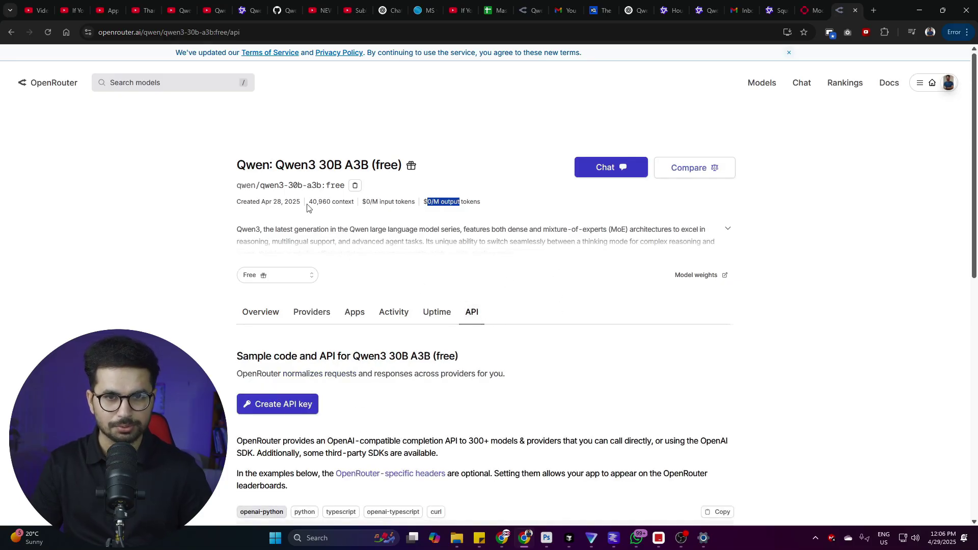
# Leave the API section, open the standard paid Qwen3 30B A3B model and examine its input and output token prices.
pyautogui.click(453, 218)
pyautogui.hotkey('alt', 'Left')
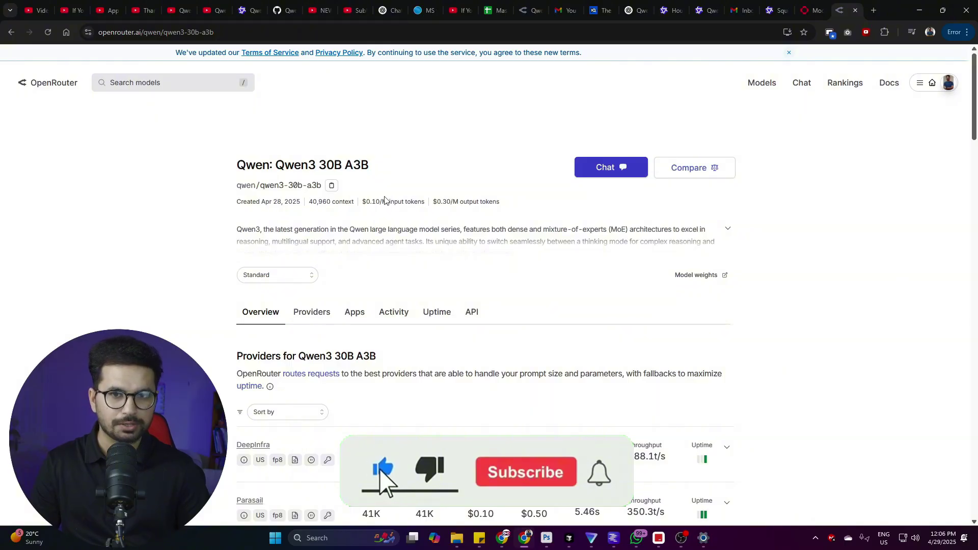
pyautogui.moveTo(383, 202); pyautogui.dragTo(405, 202)
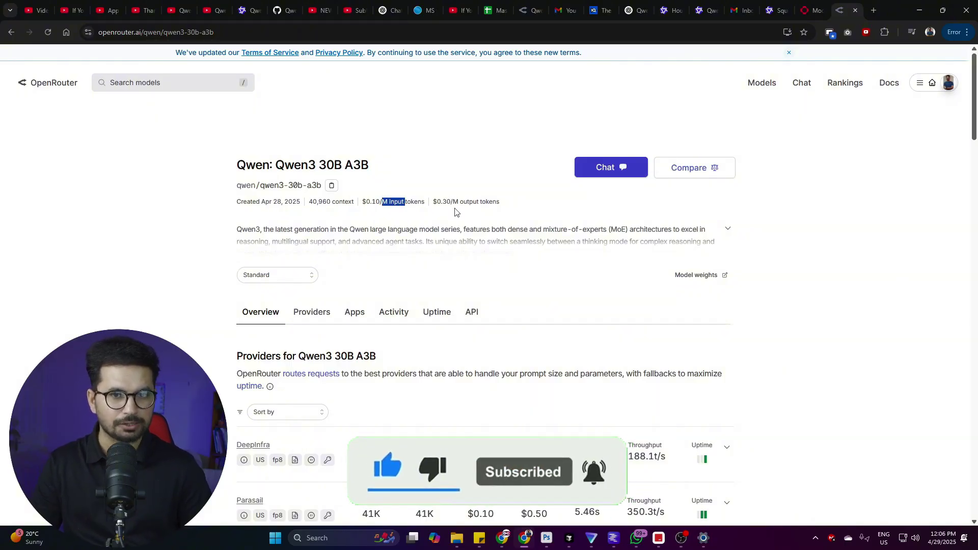
pyautogui.click(513, 204)
pyautogui.moveTo(513, 204); pyautogui.dragTo(398, 202)
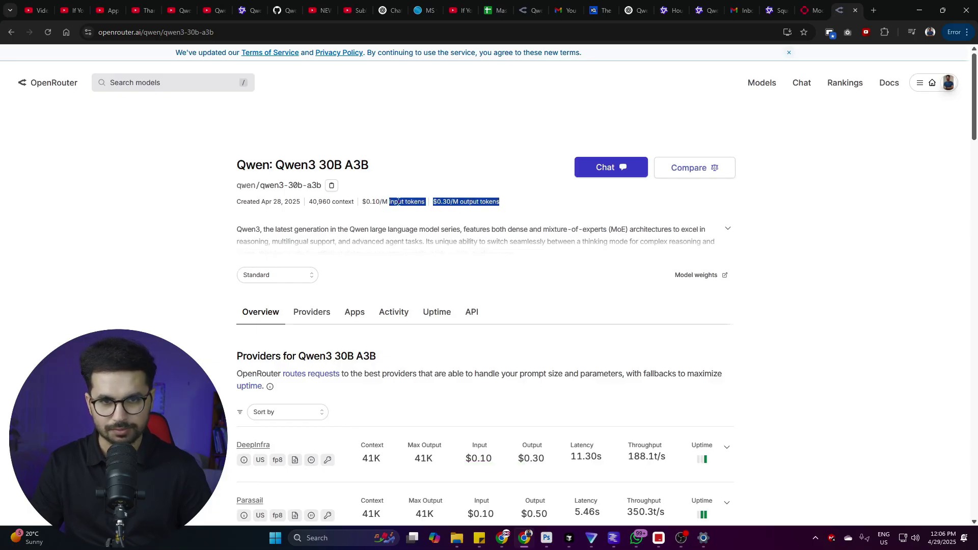